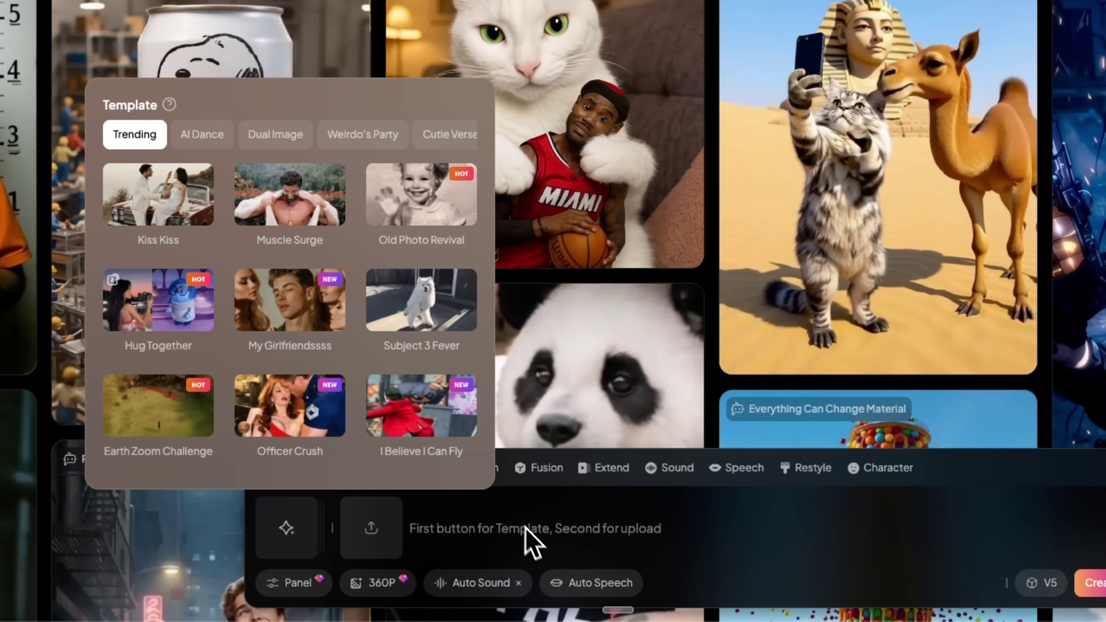
# - Look through the Image or Text, Template, Transition, Fusion, Extend and Speech creation modes
pyautogui.click(498, 491)
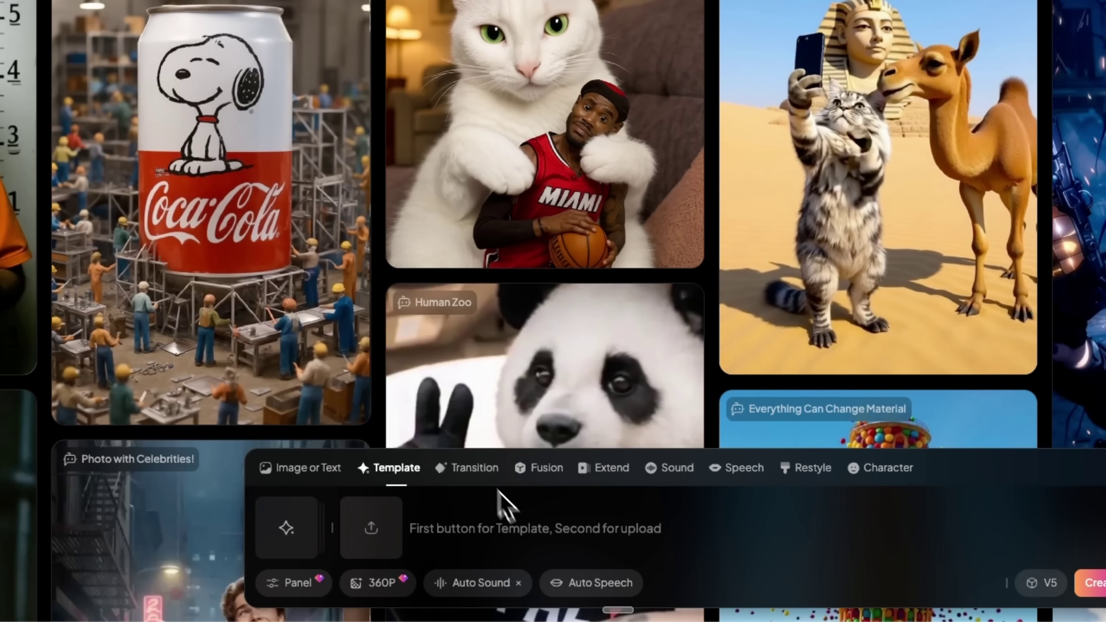
pyautogui.click(542, 472)
pyautogui.click(607, 475)
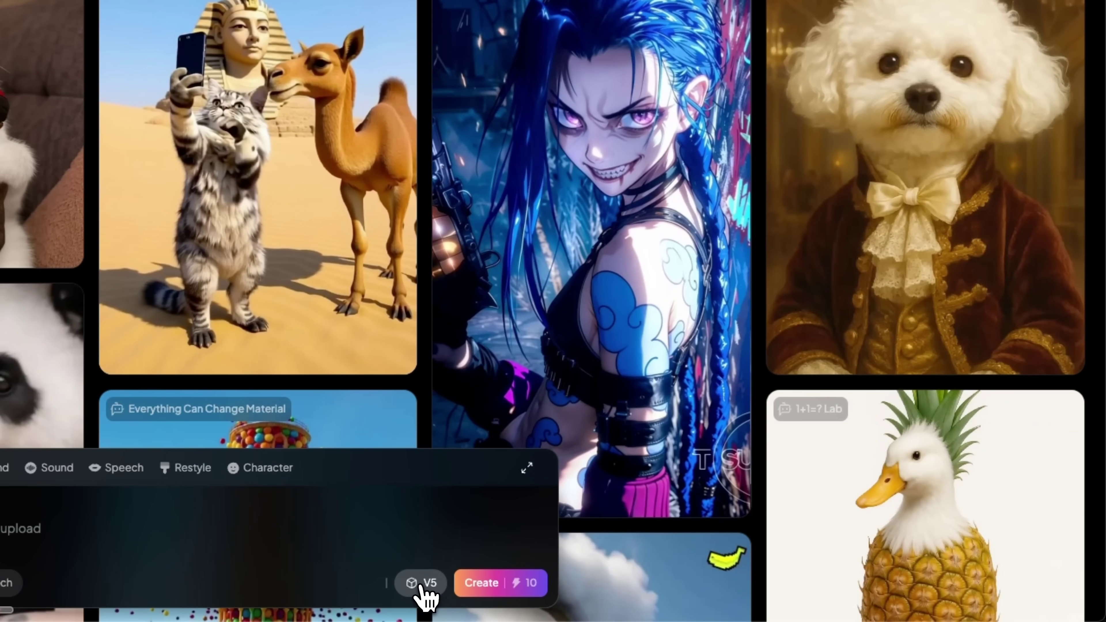
pyautogui.click(420, 584)
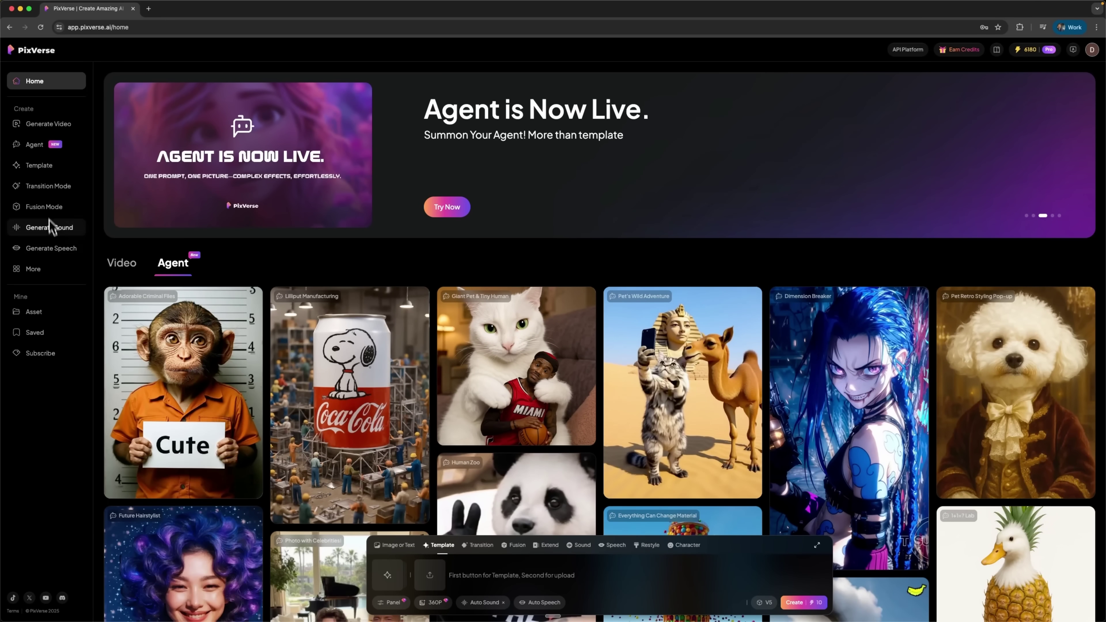
pyautogui.click(396, 547)
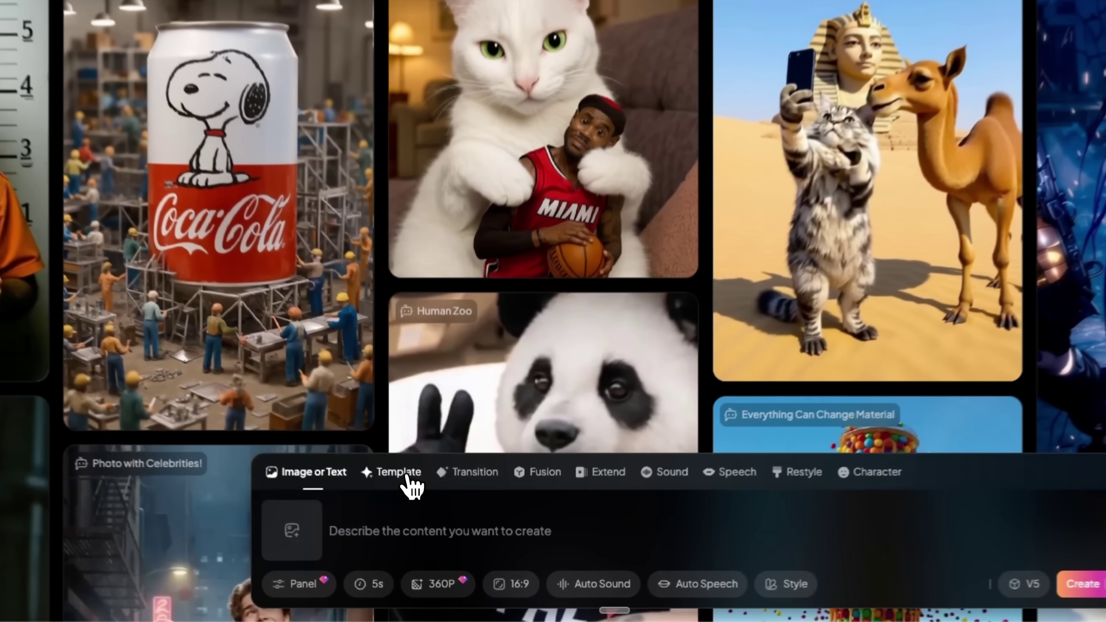
pyautogui.click(443, 546)
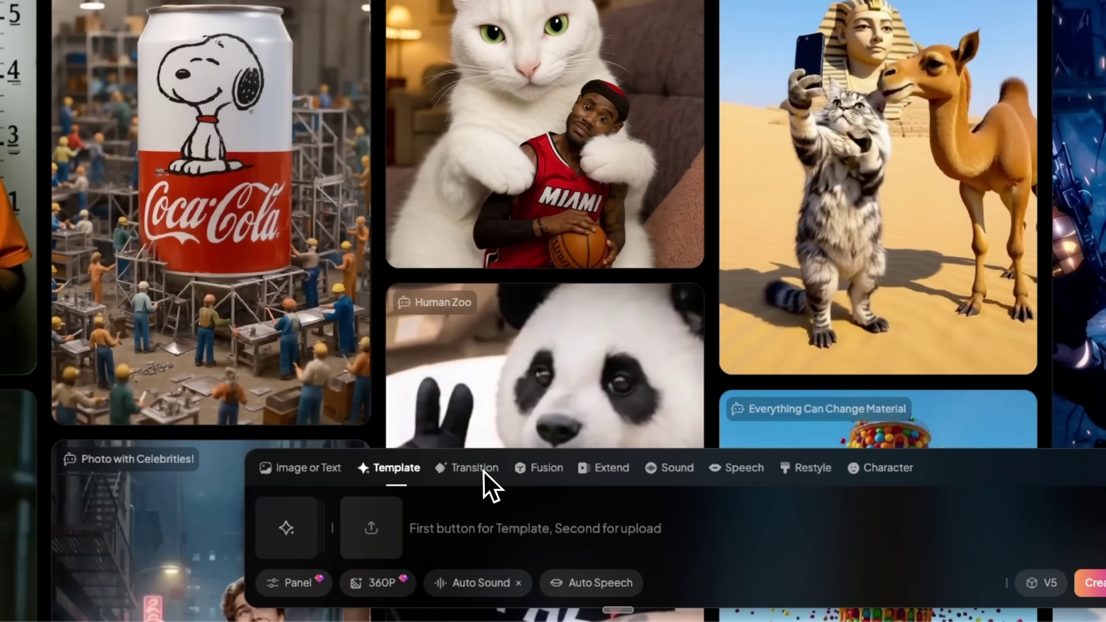
pyautogui.click(486, 477)
pyautogui.click(542, 475)
pyautogui.click(608, 479)
pyautogui.click(740, 468)
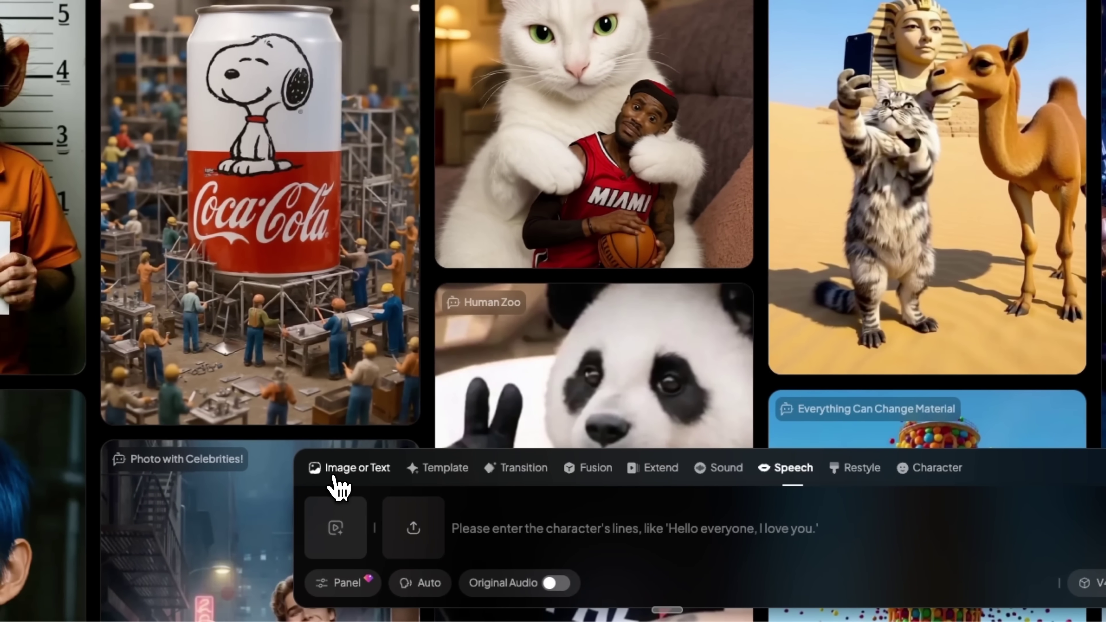
# - In Image or Text mode with model V5, enter the prompt "massive dragon breathing fire while flying between skyscrapers"
pyautogui.click(335, 479)
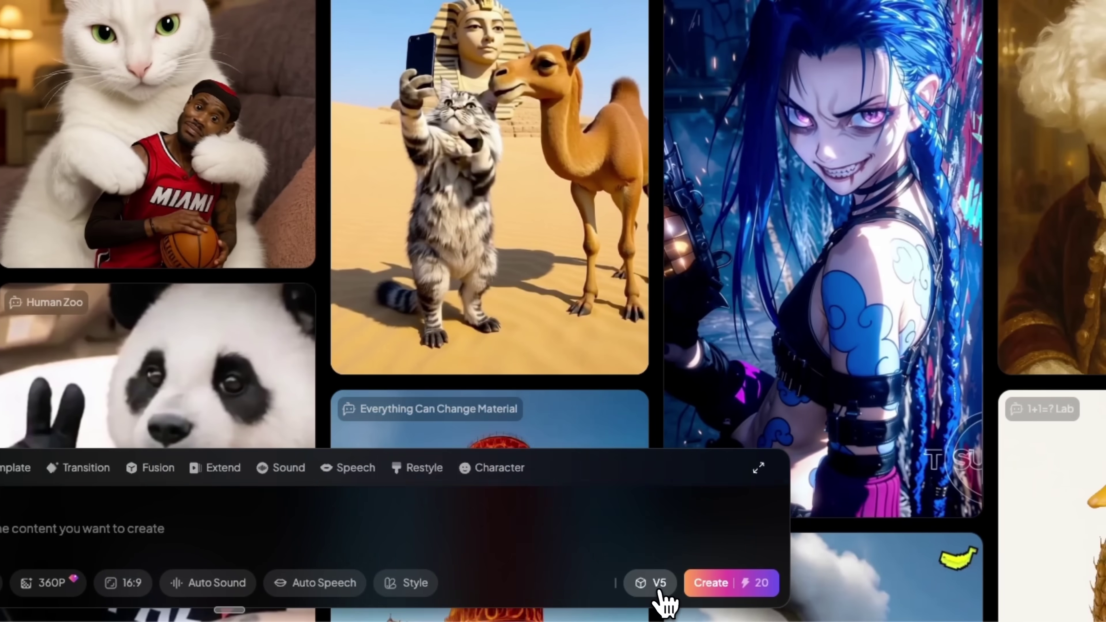
pyautogui.click(658, 597)
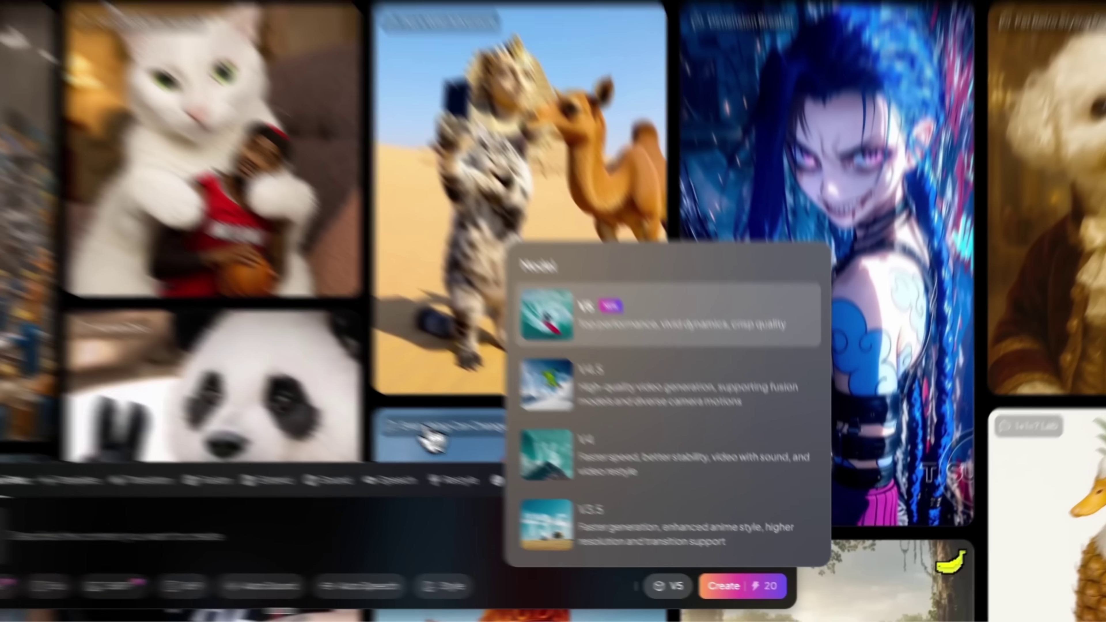
pyautogui.click(209, 522)
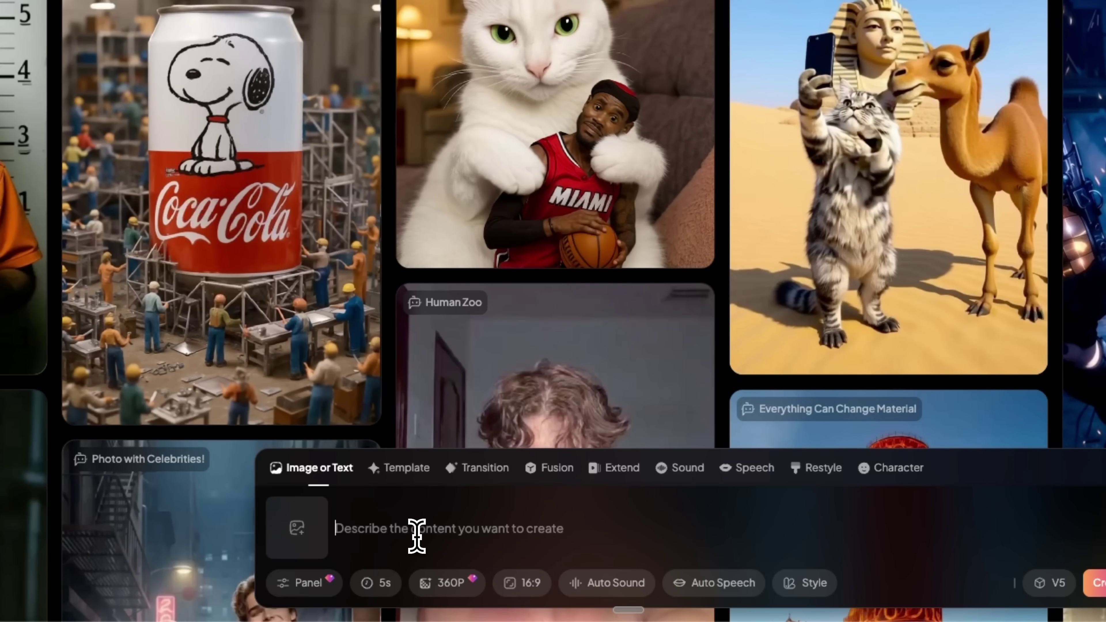
pyautogui.write('massive dragon breathing fire while flying between skyscrapers')
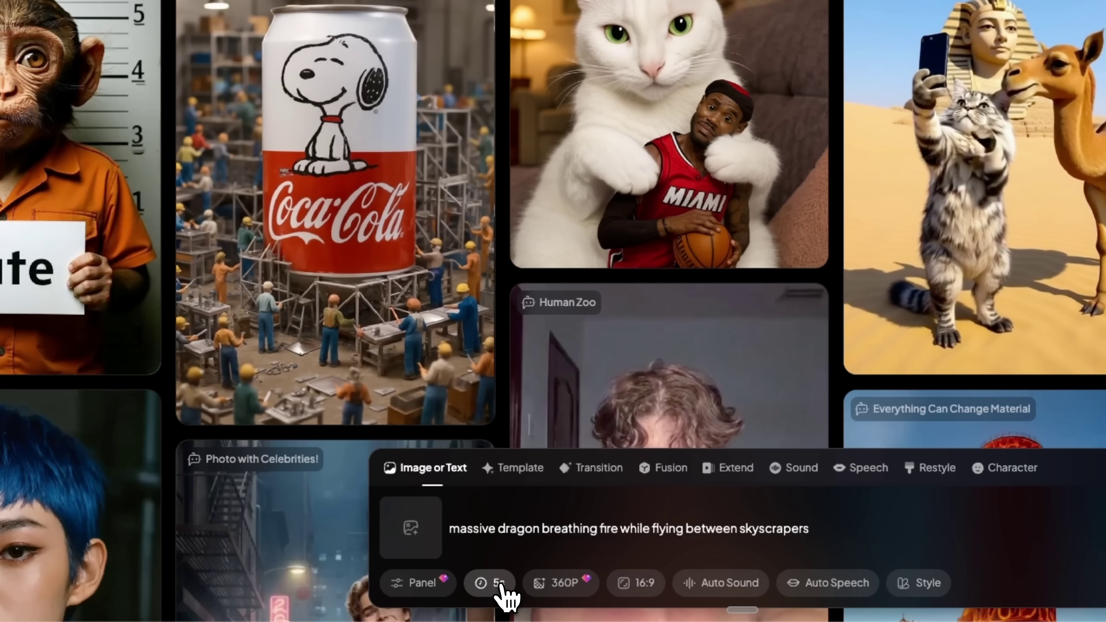
# - Set the dragon video's duration to 8s and its resolution to 1080P, and open the generated clip
pyautogui.click(501, 586)
pyautogui.click(506, 548)
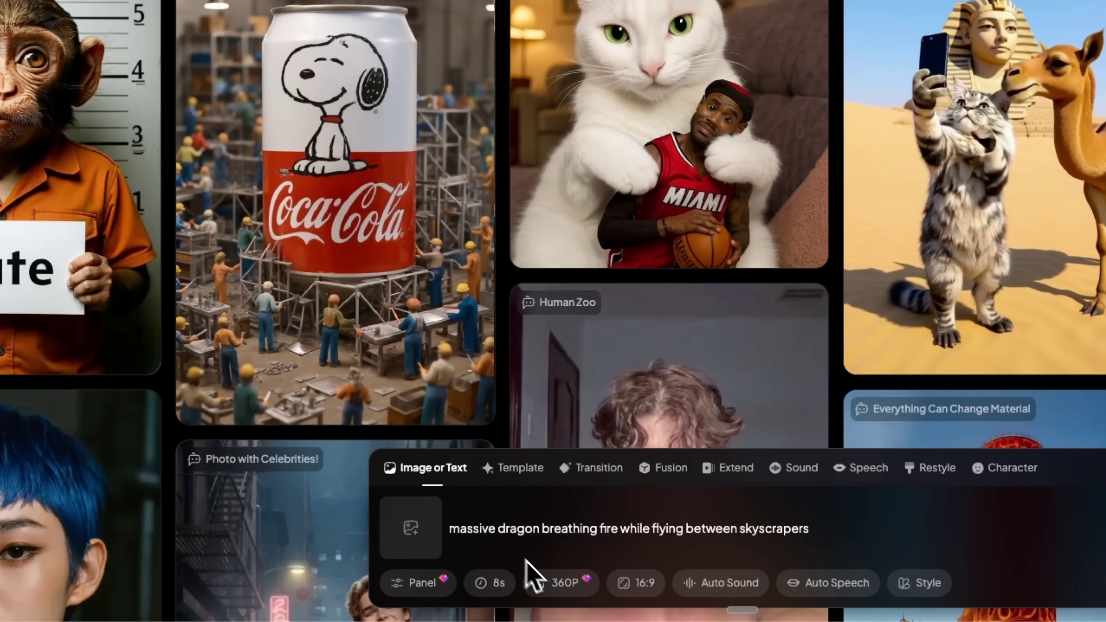
pyautogui.click(548, 584)
pyautogui.click(552, 536)
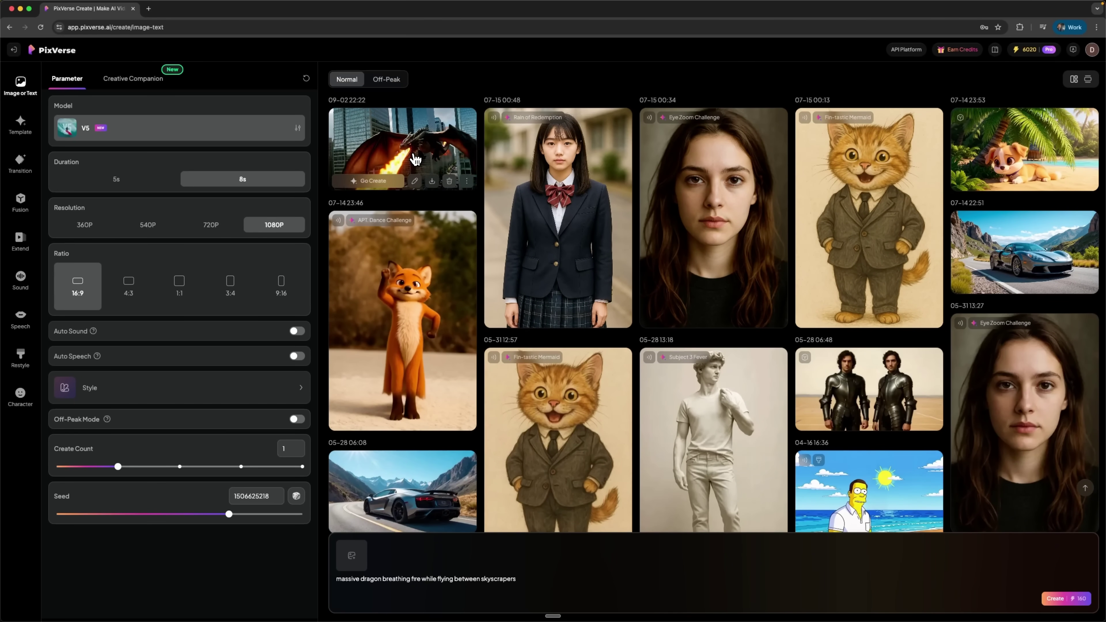
pyautogui.click(416, 160)
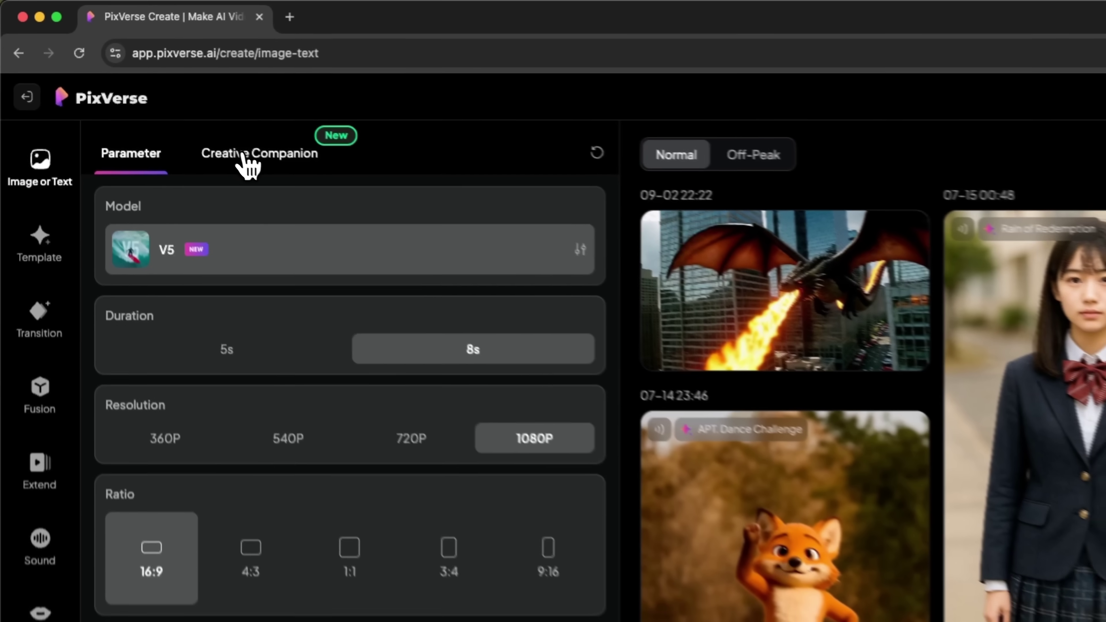
# - Ask the Creative Companion to write a full prompt from "dancing cat"
pyautogui.click(252, 164)
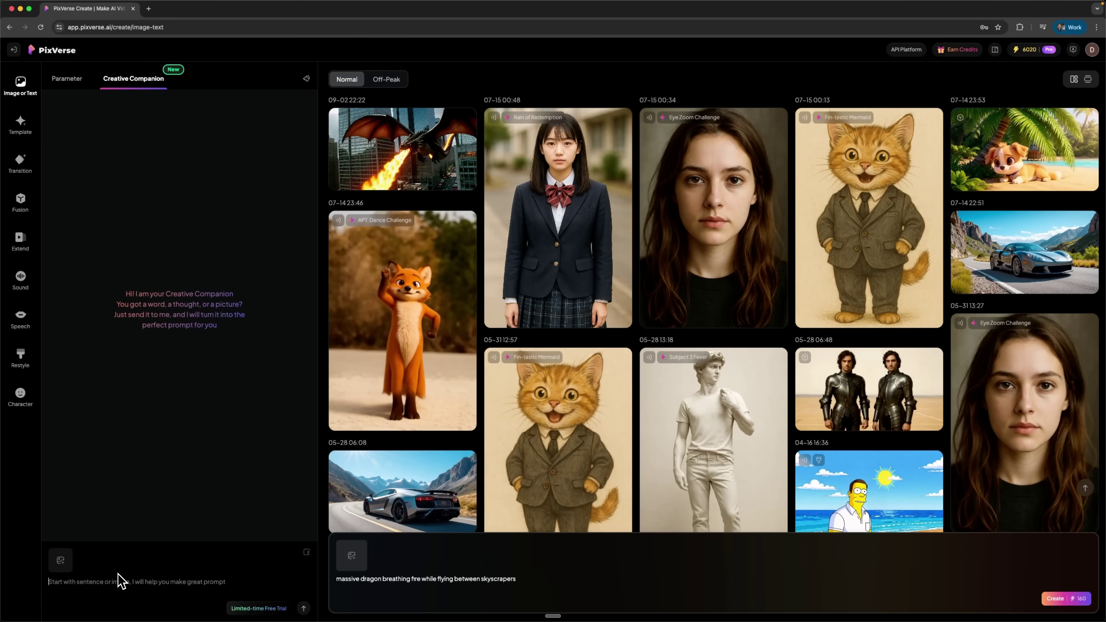
pyautogui.write('dancing cat')
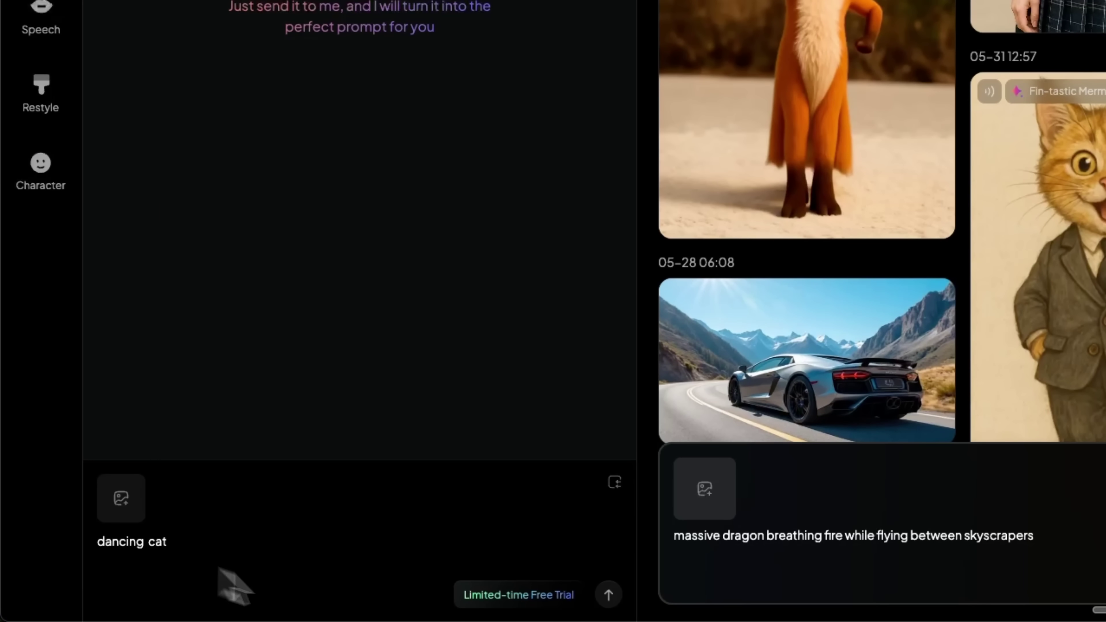
pyautogui.click(518, 603)
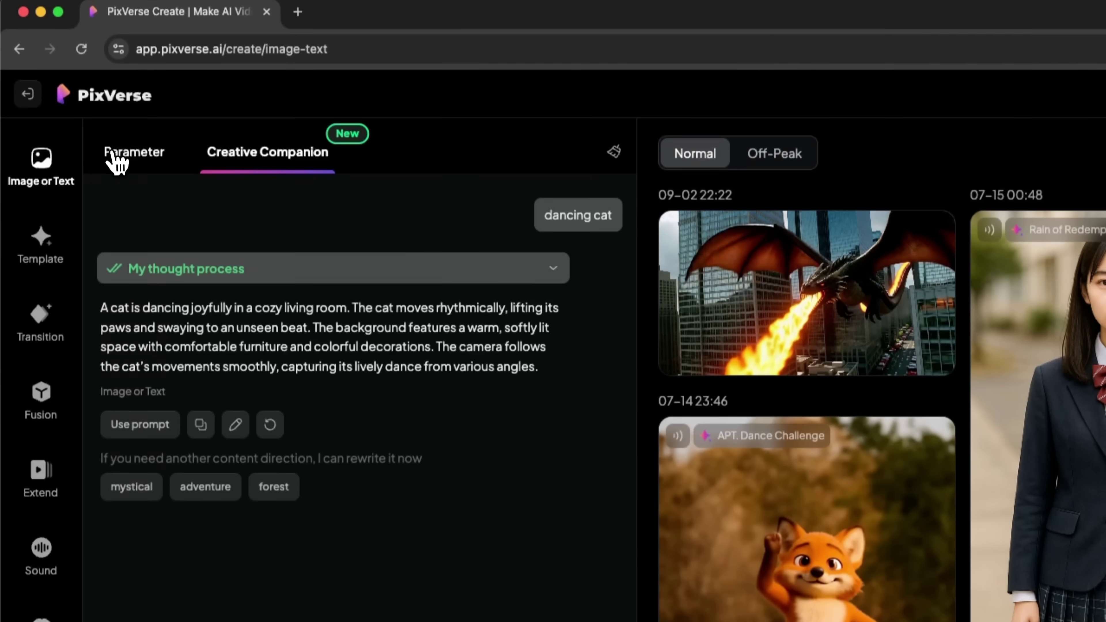
# - Return to the generation parameters with the cat prompt, set the ratio to 3:4 and turn on Auto Sound
pyautogui.click(126, 109)
pyautogui.click(137, 130)
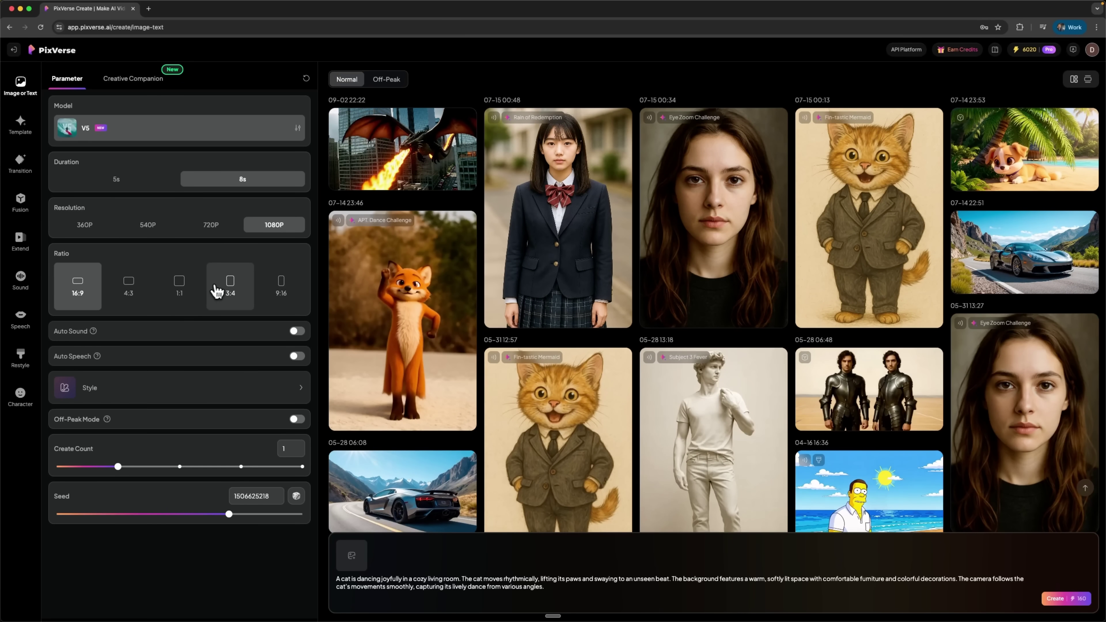
pyautogui.click(234, 287)
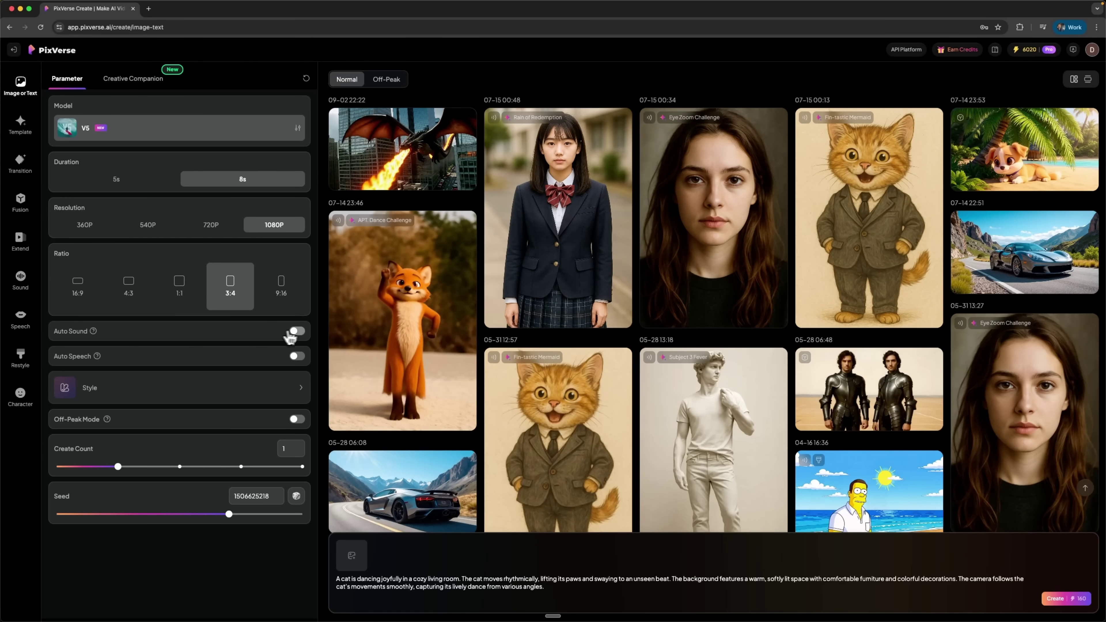
pyautogui.click(297, 331)
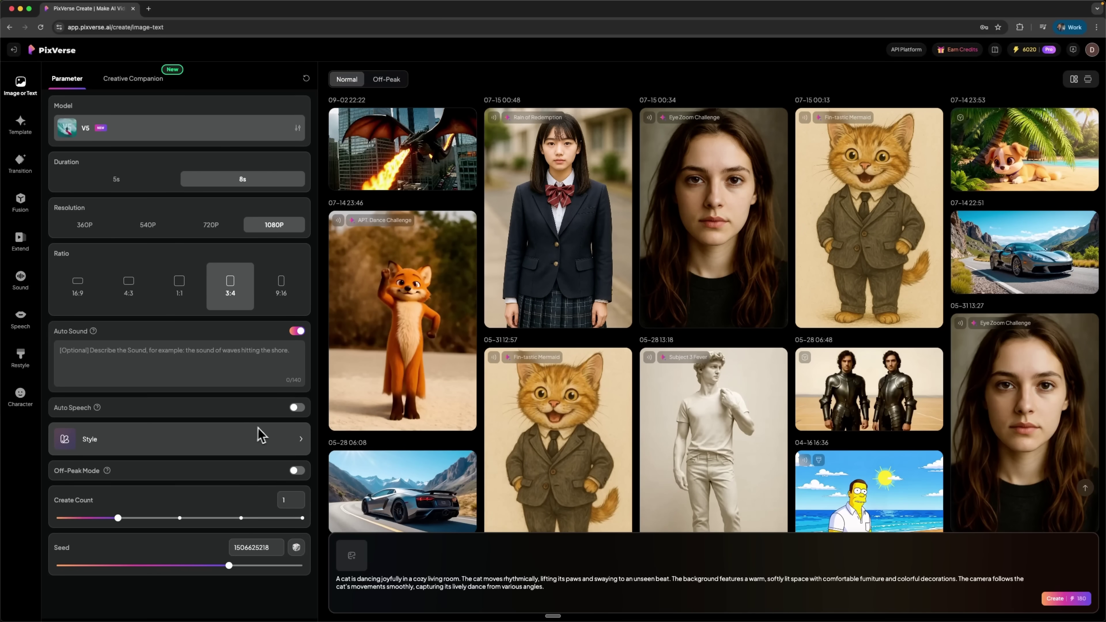
# - Generate the dancing cat video in the 3D Animation style and open the result
pyautogui.click(233, 443)
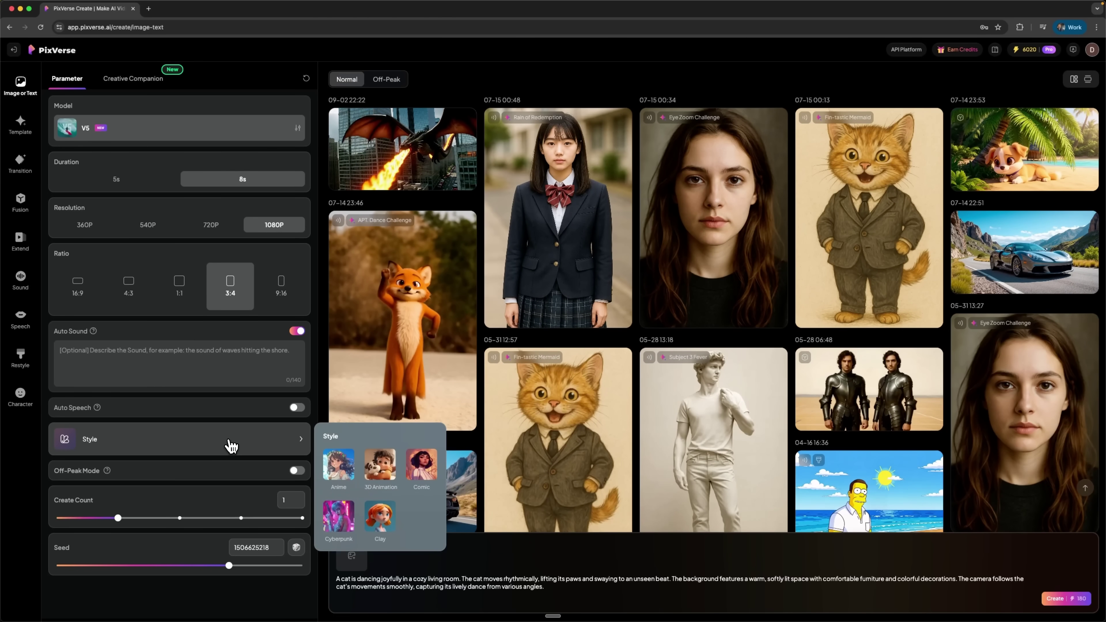
pyautogui.click(379, 465)
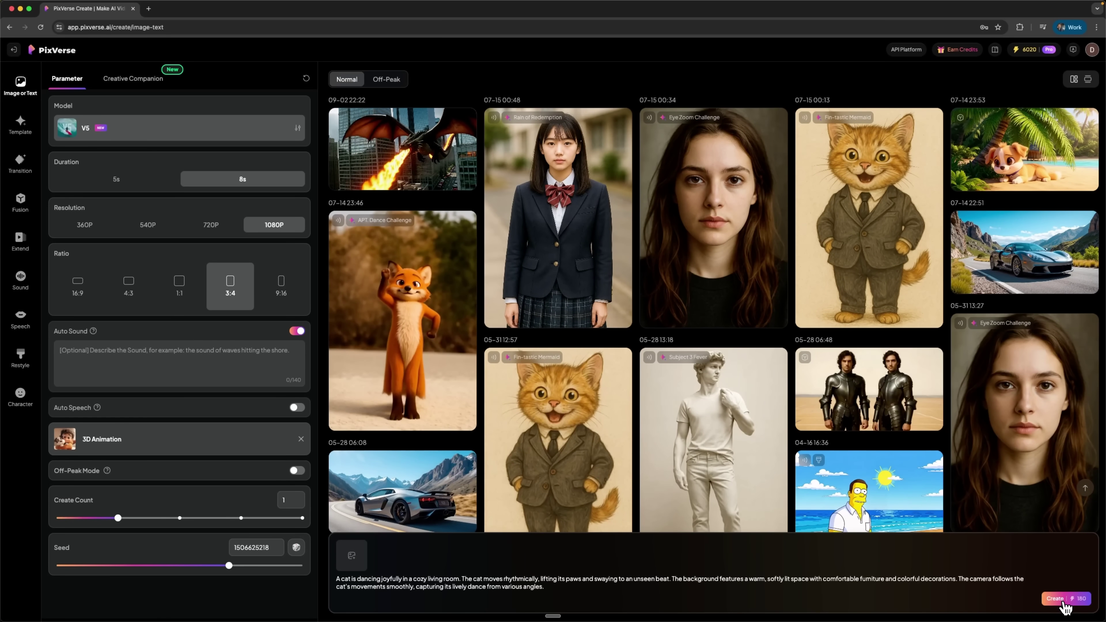
pyautogui.click(1063, 602)
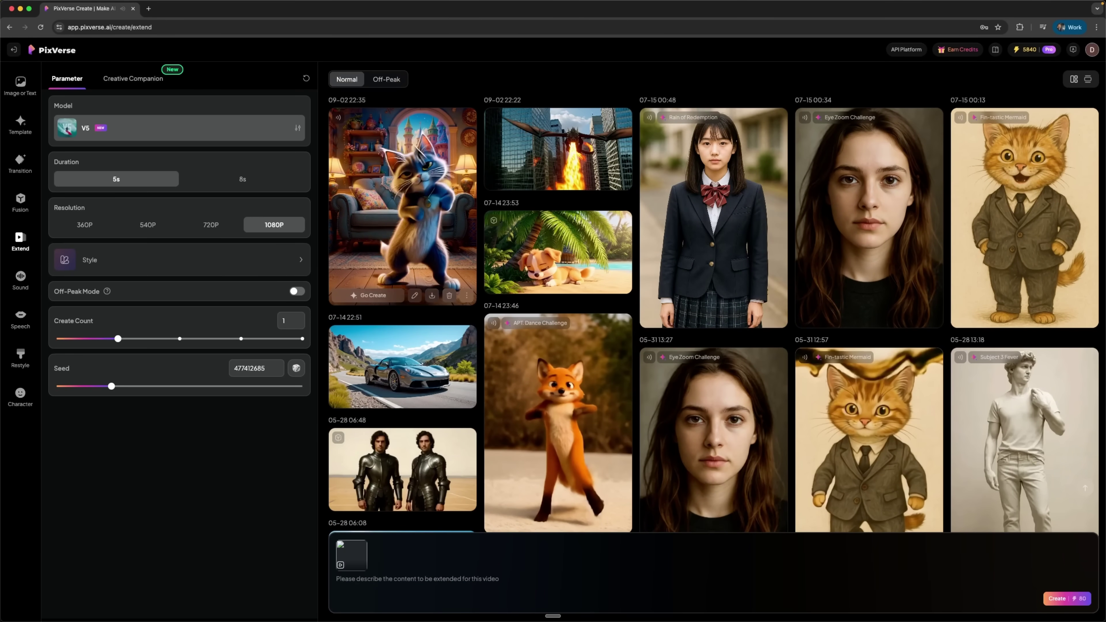
pyautogui.click(434, 177)
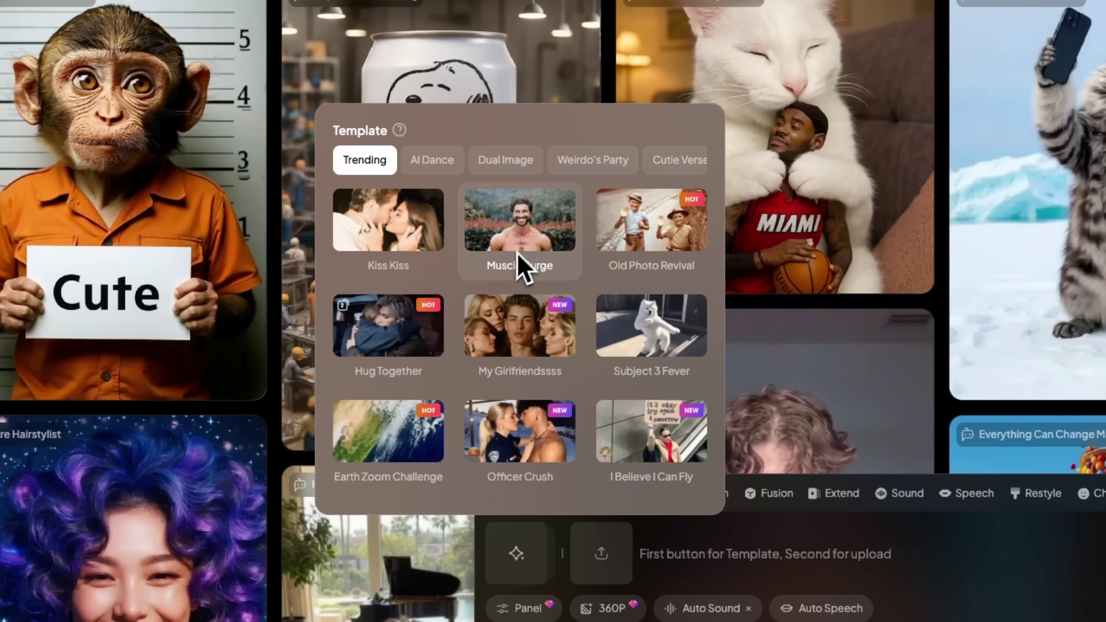
# - Choose the Earth Zoom Challenge template and set its resolution to 1080P
pyautogui.click(429, 411)
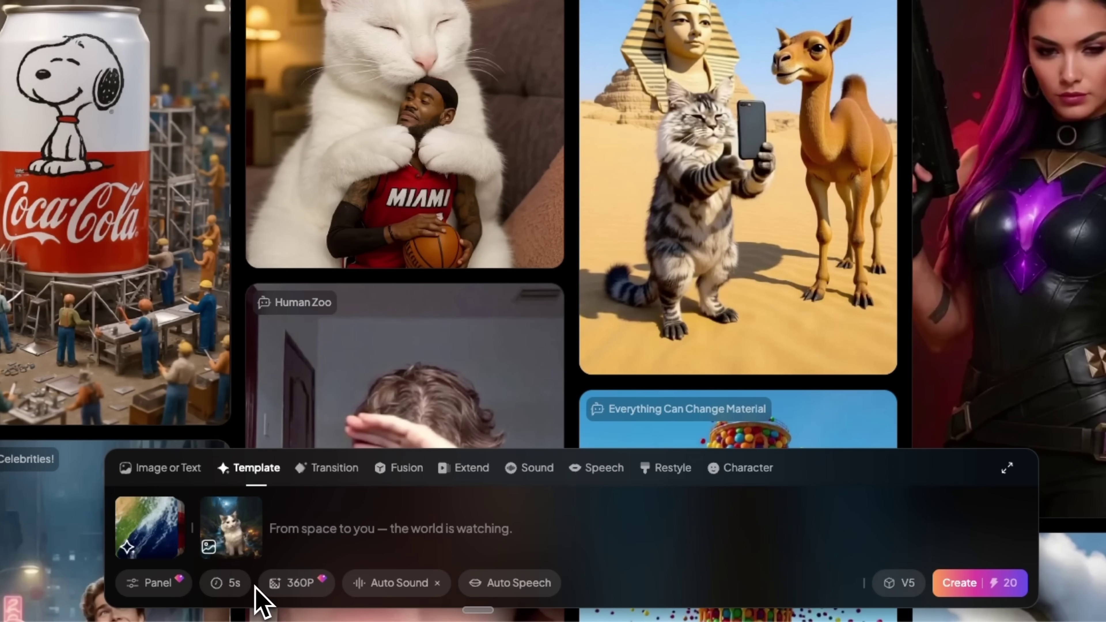
pyautogui.click(301, 582)
pyautogui.click(295, 536)
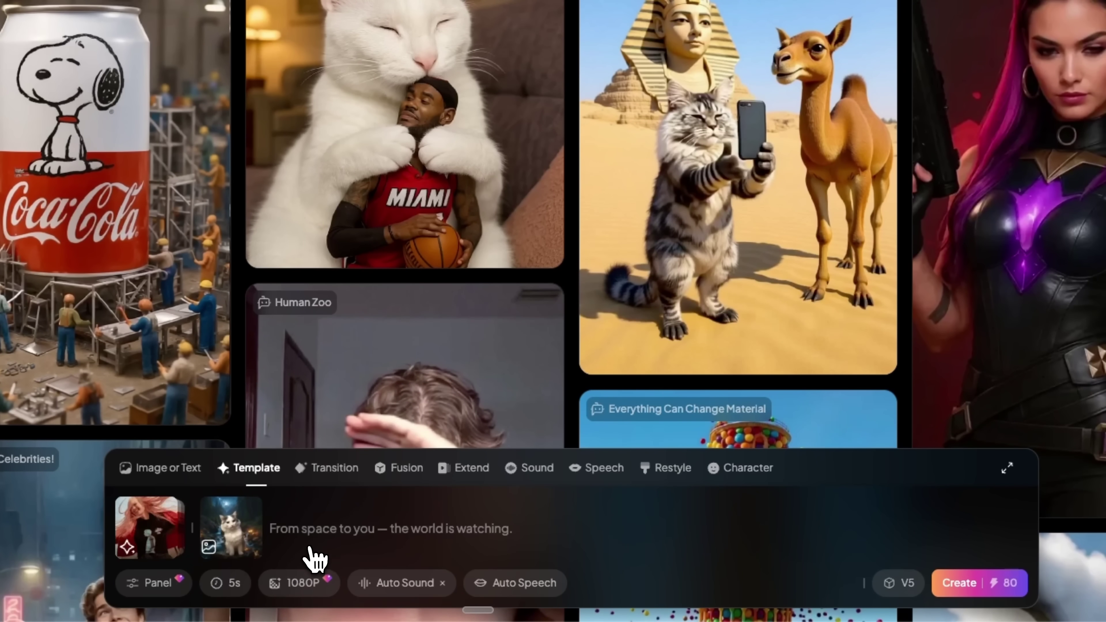
# - Generate the Earth Zoom Challenge video with Auto Sound enabled and open the result
pyautogui.click(394, 584)
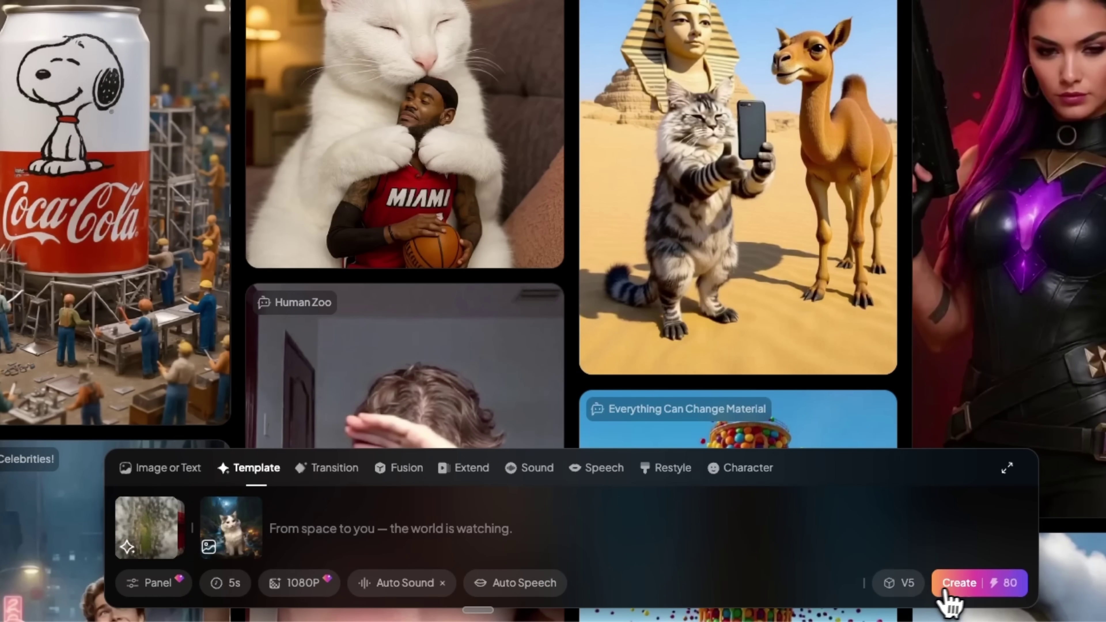
pyautogui.click(957, 583)
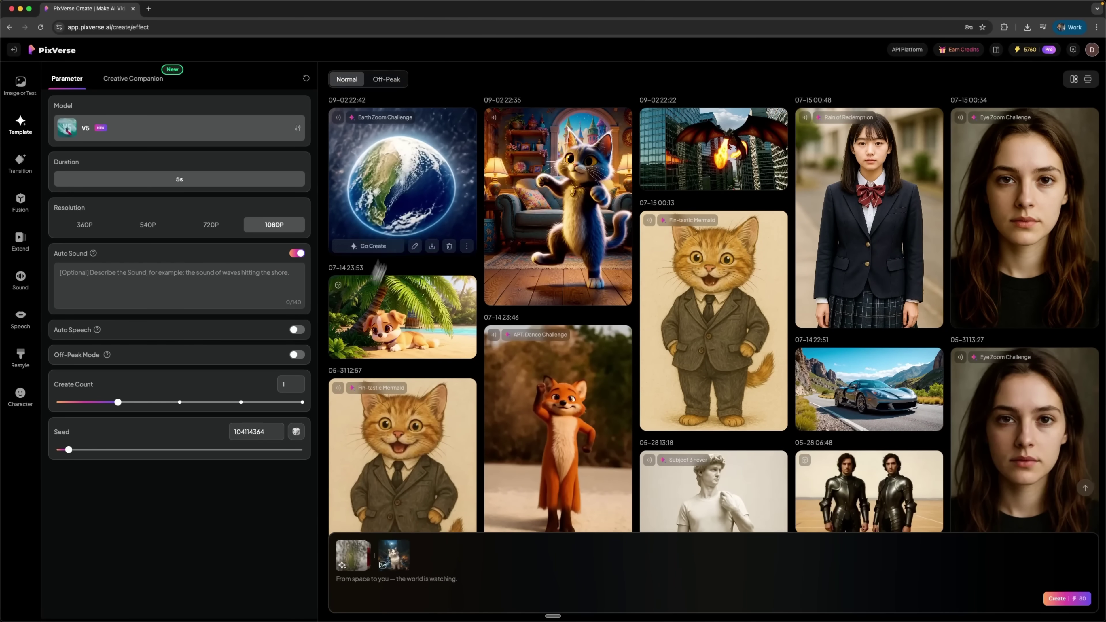
pyautogui.click(410, 190)
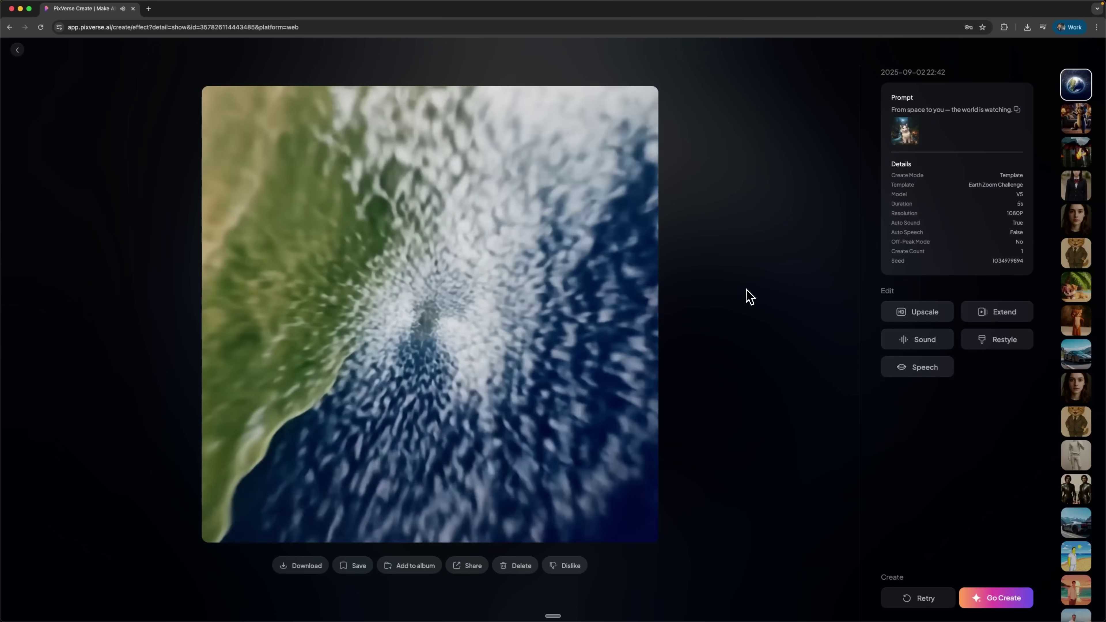
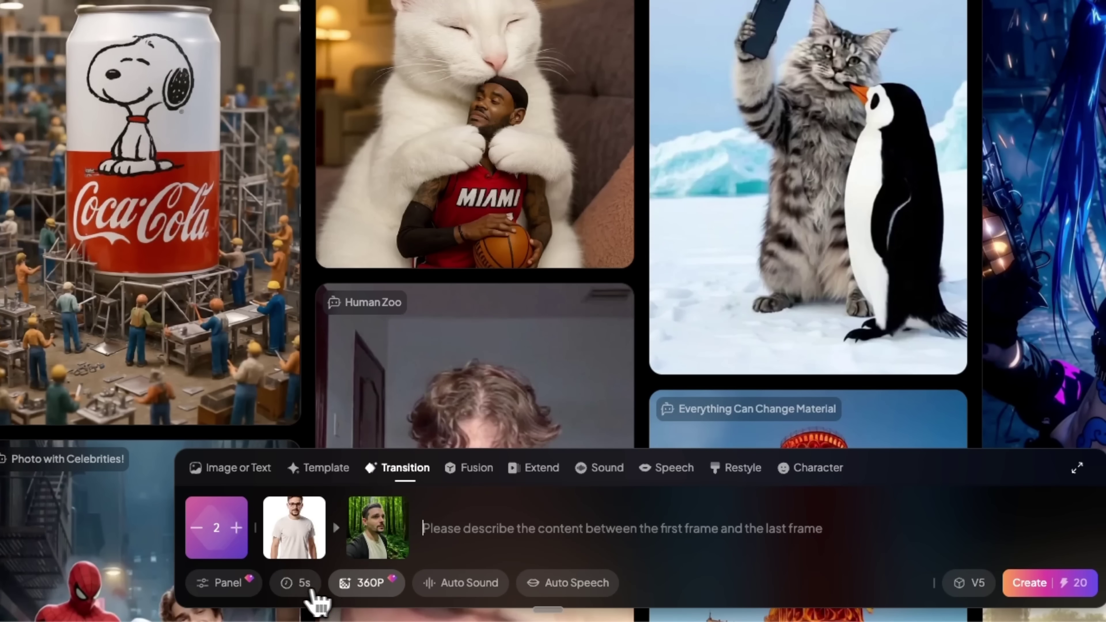
# - Set the resolution of the two-image transition video to 1080P
pyautogui.click(358, 590)
pyautogui.click(377, 536)
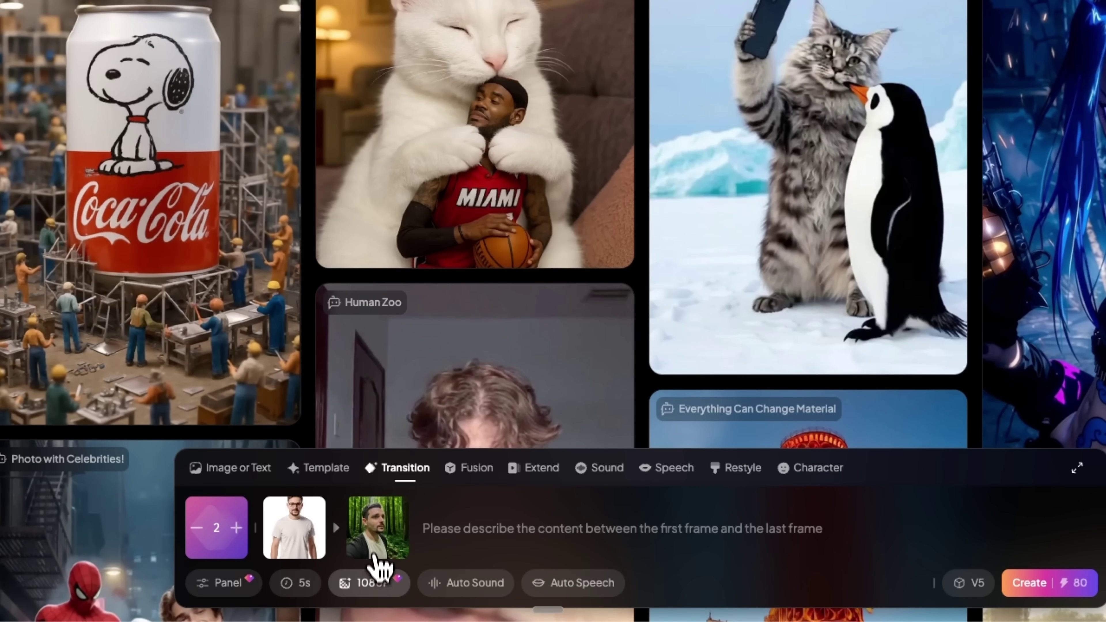
pyautogui.click(371, 586)
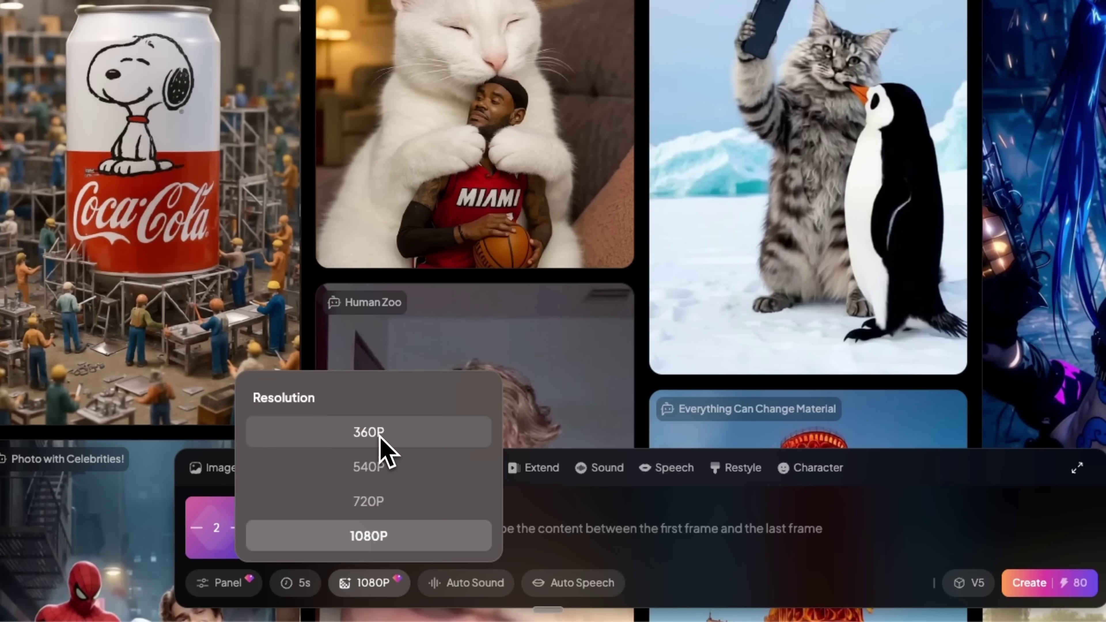
pyautogui.click(580, 532)
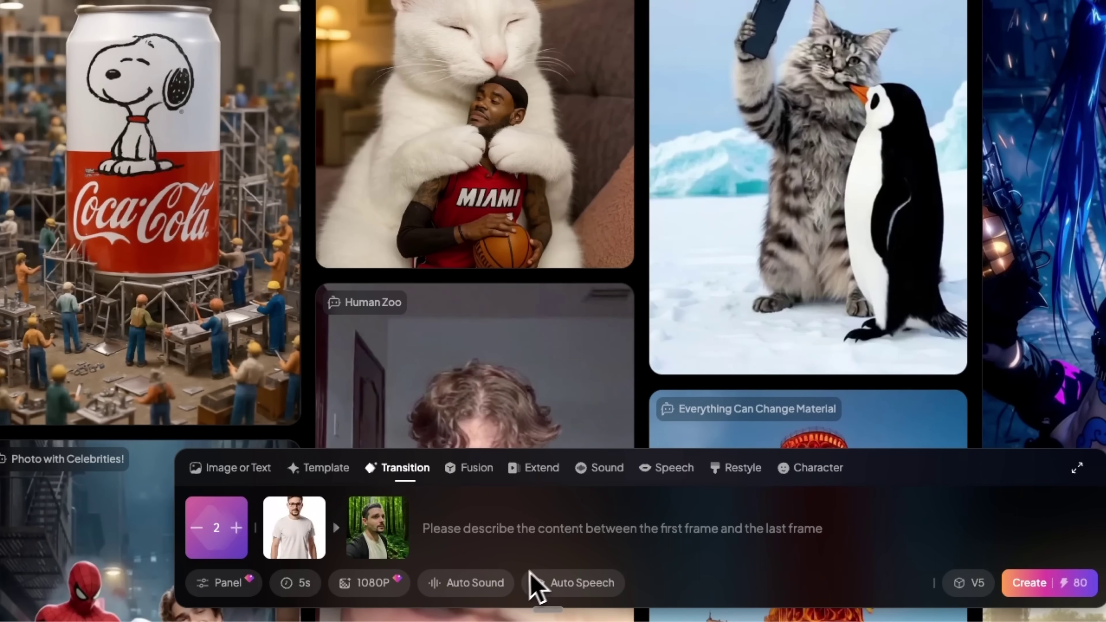
# - Turn on Auto Sound, enter the prompt "man walking from white studio background into forest environment" and generate the transition video
pyautogui.click(488, 583)
pyautogui.click(566, 440)
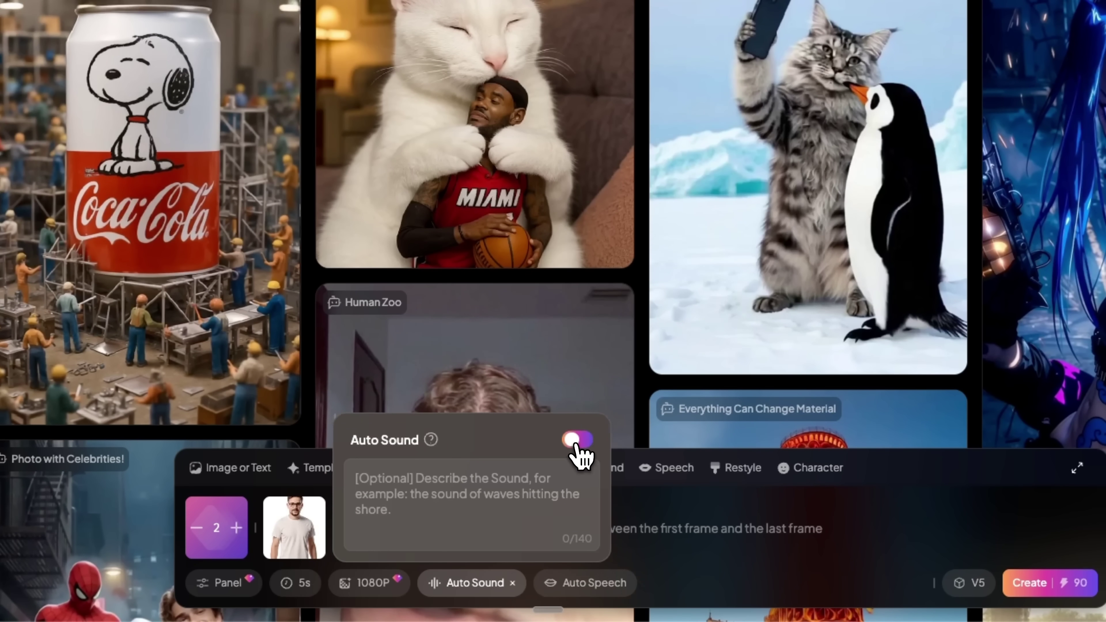
pyautogui.click(699, 533)
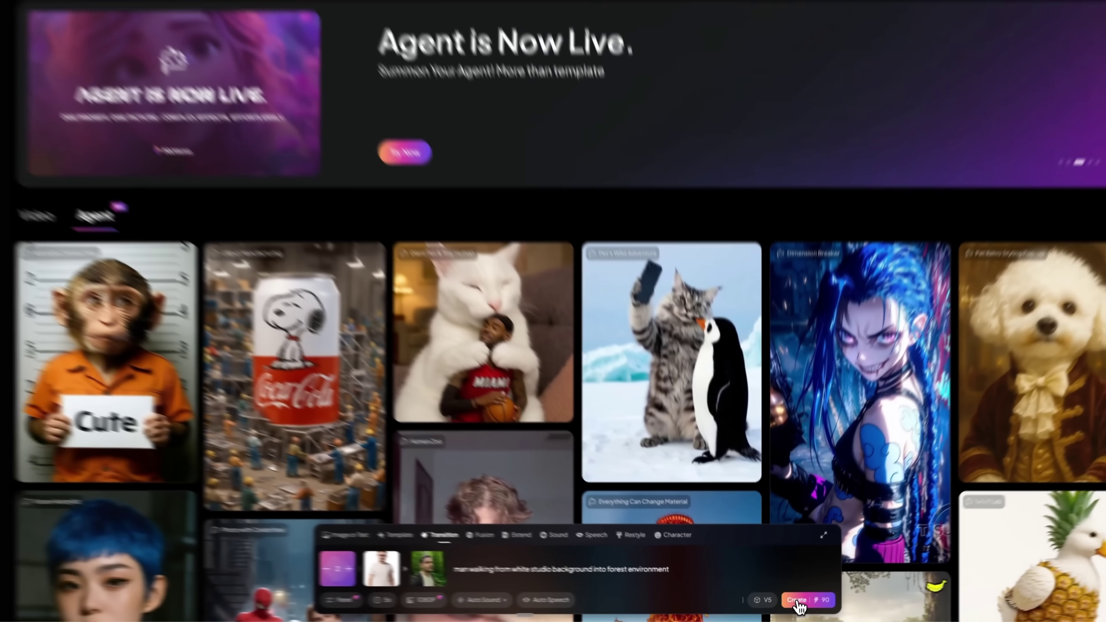
pyautogui.click(805, 583)
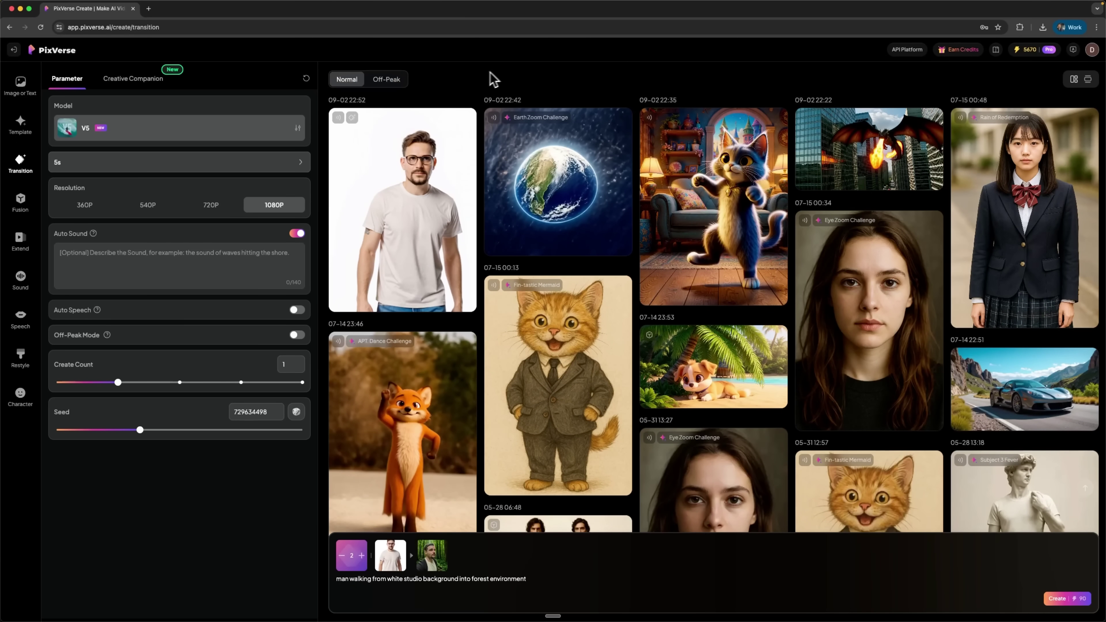
# - Open the generated transition video of the man in the white studio to review it
pyautogui.click(403, 209)
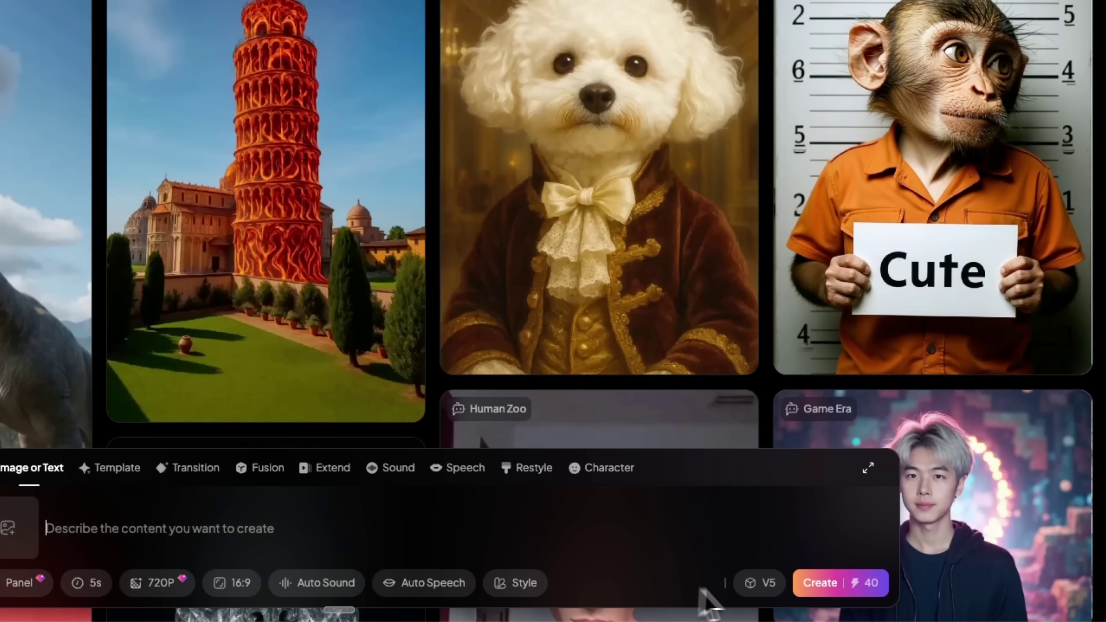
# - Generate an 8-second V5 video from the prompt "empty formula 1 racing track with dramatic curves and elevation changes, no cars" and open it
pyautogui.click(758, 584)
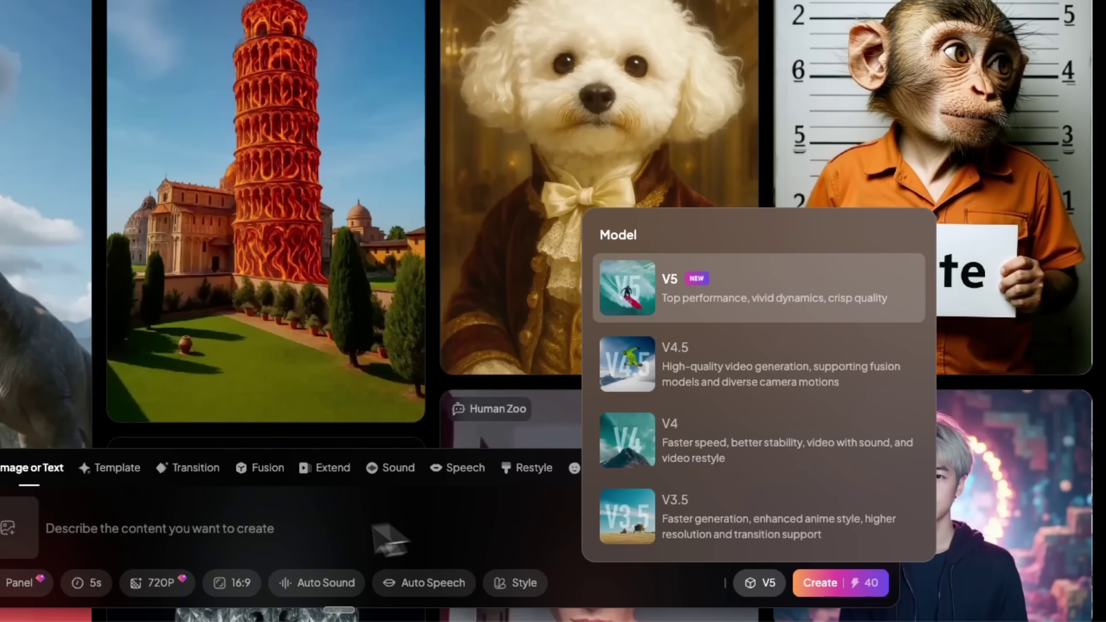
pyautogui.click(383, 538)
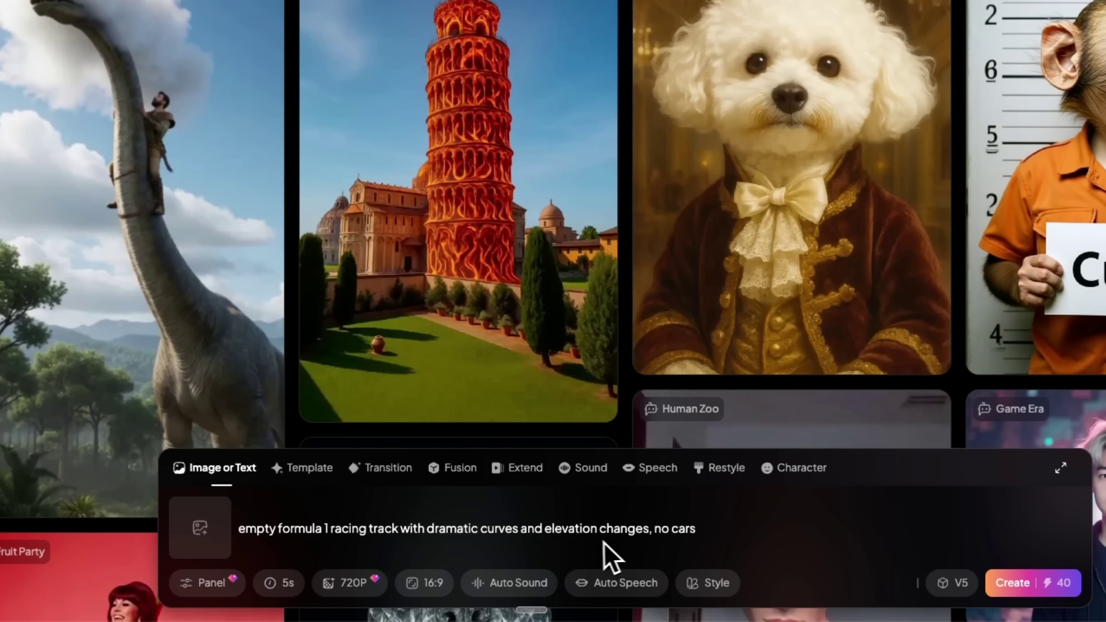
pyautogui.click(289, 584)
pyautogui.click(285, 548)
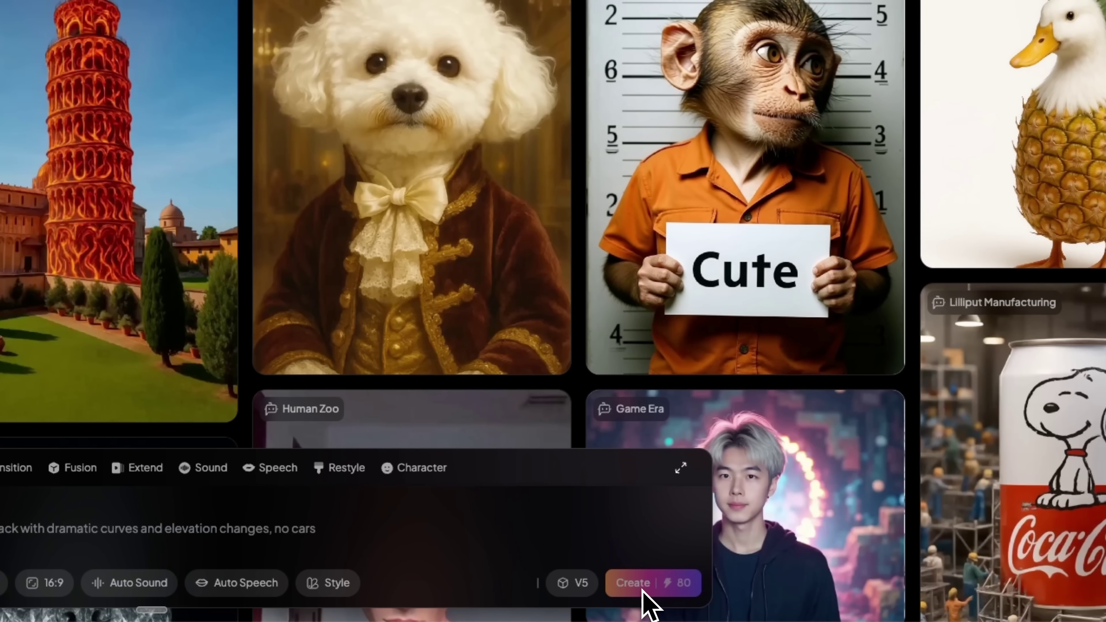
pyautogui.click(640, 583)
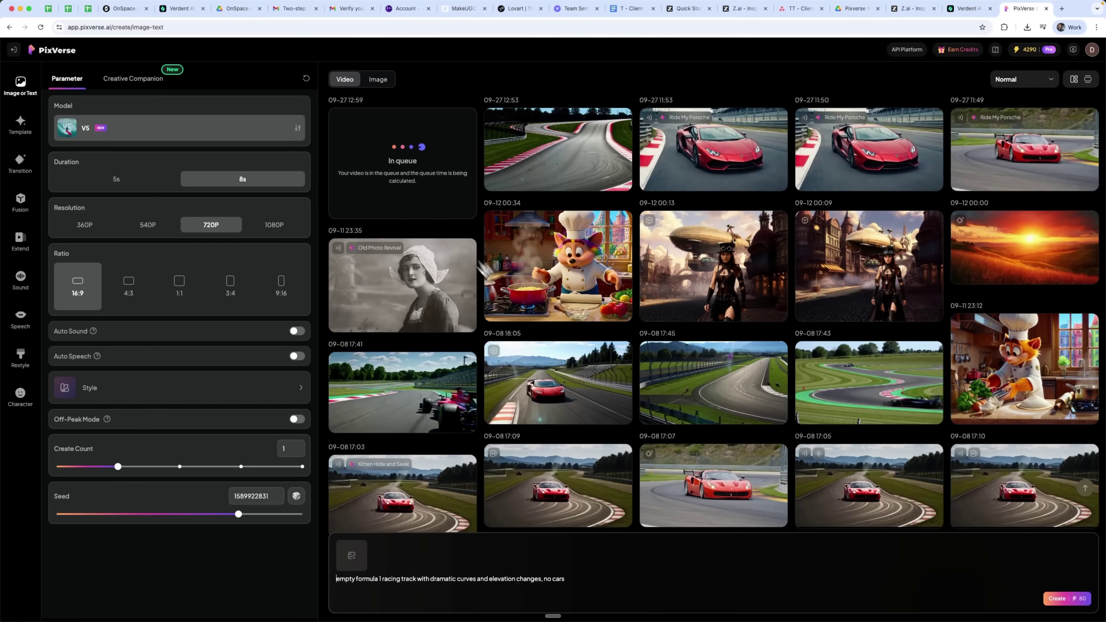
pyautogui.click(431, 192)
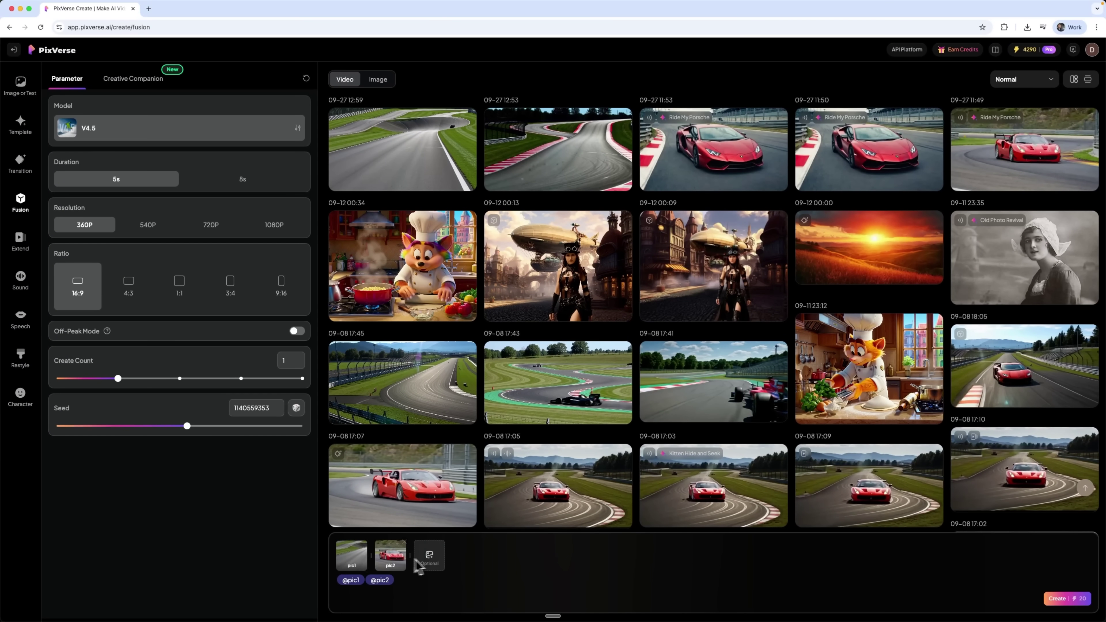
pyautogui.click(1058, 598)
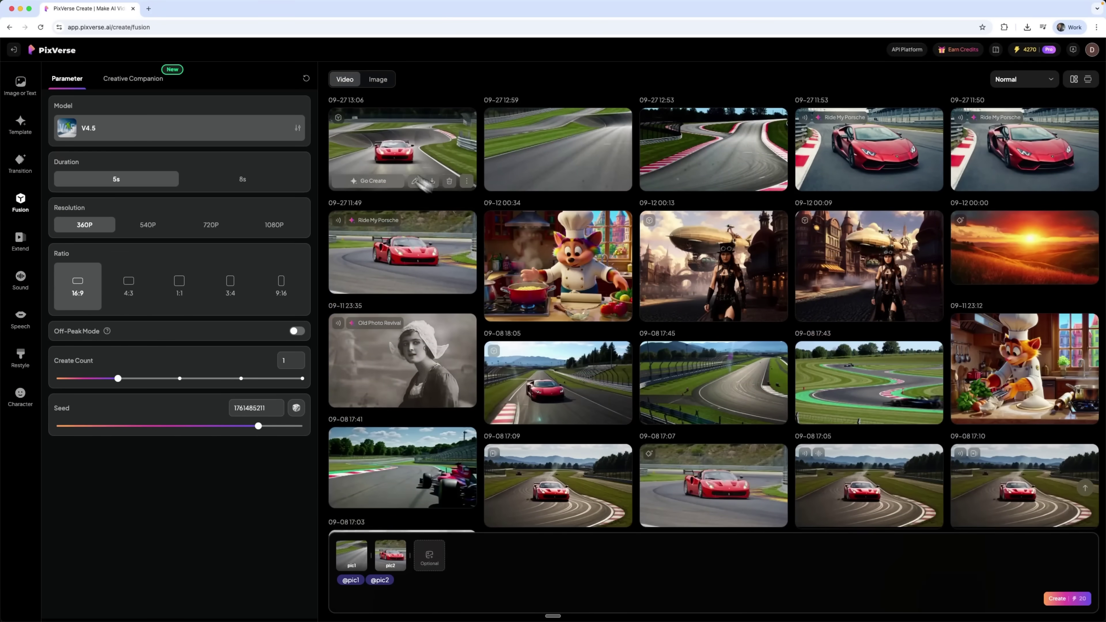
pyautogui.click(402, 168)
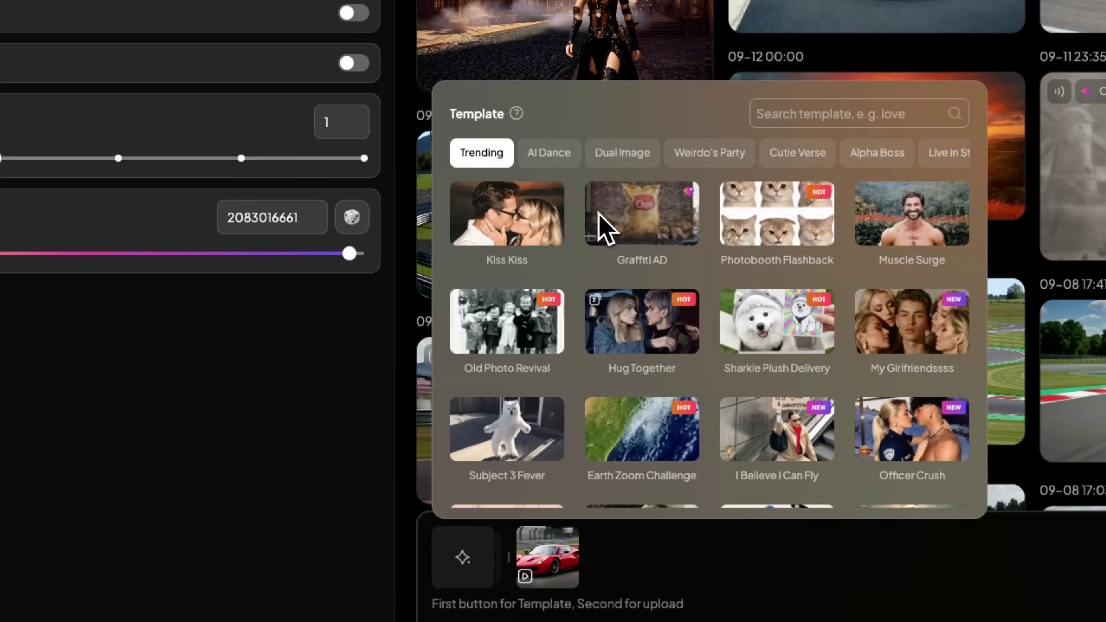
# - Apply the Ride My Porsche template to the red car video, generate it at 720P with Auto Sound and open the result
pyautogui.scroll(-5, 655, 283)
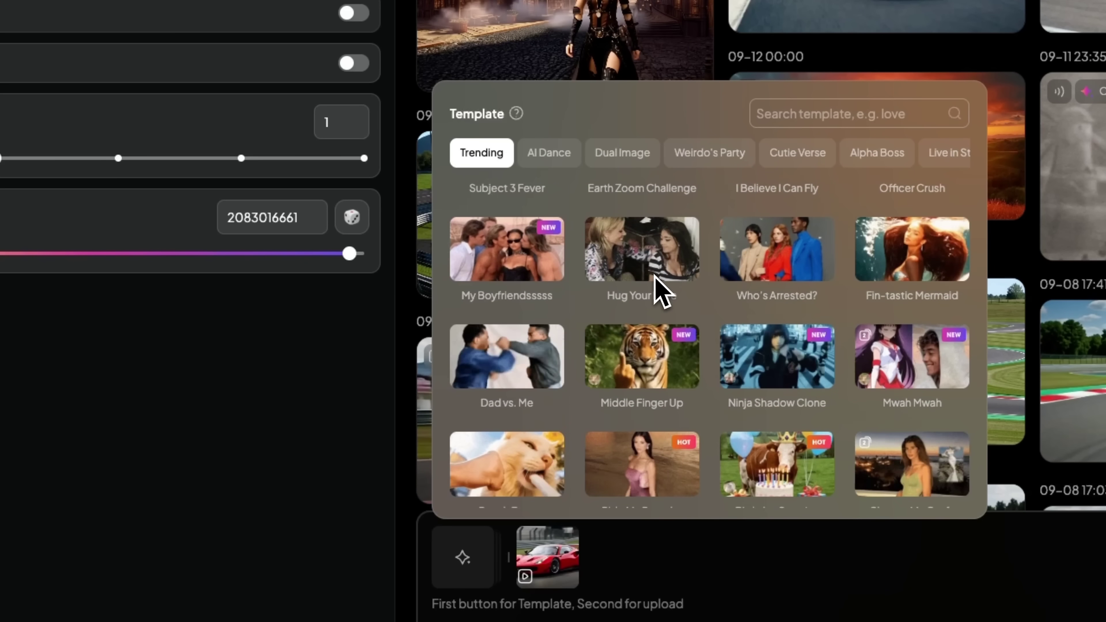
pyautogui.scroll(-2, 658, 287)
pyautogui.click(644, 376)
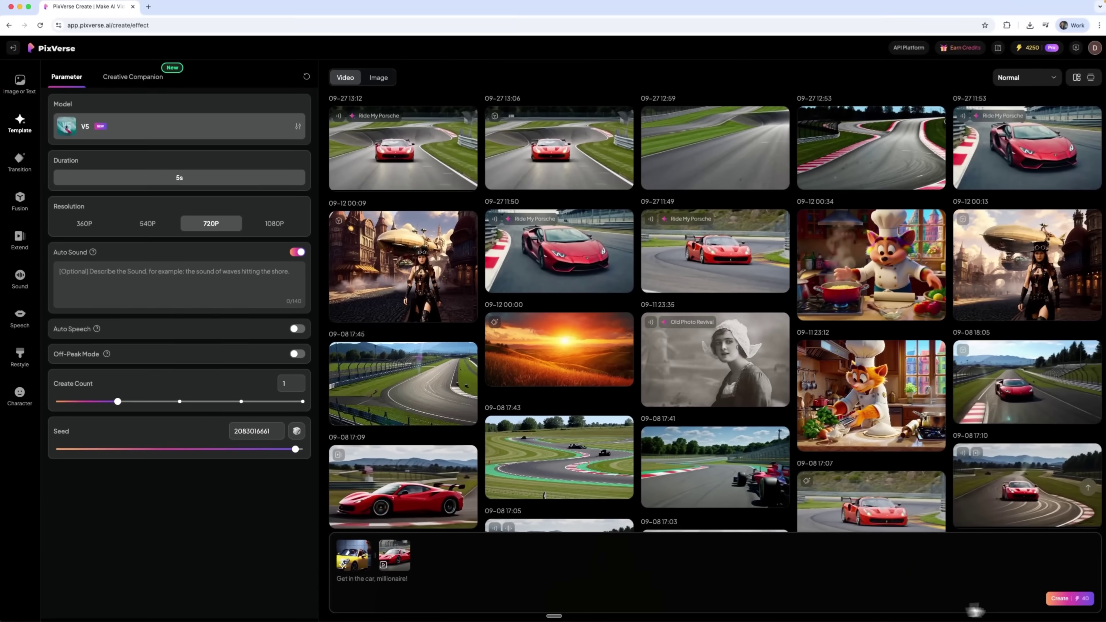
pyautogui.click(1058, 599)
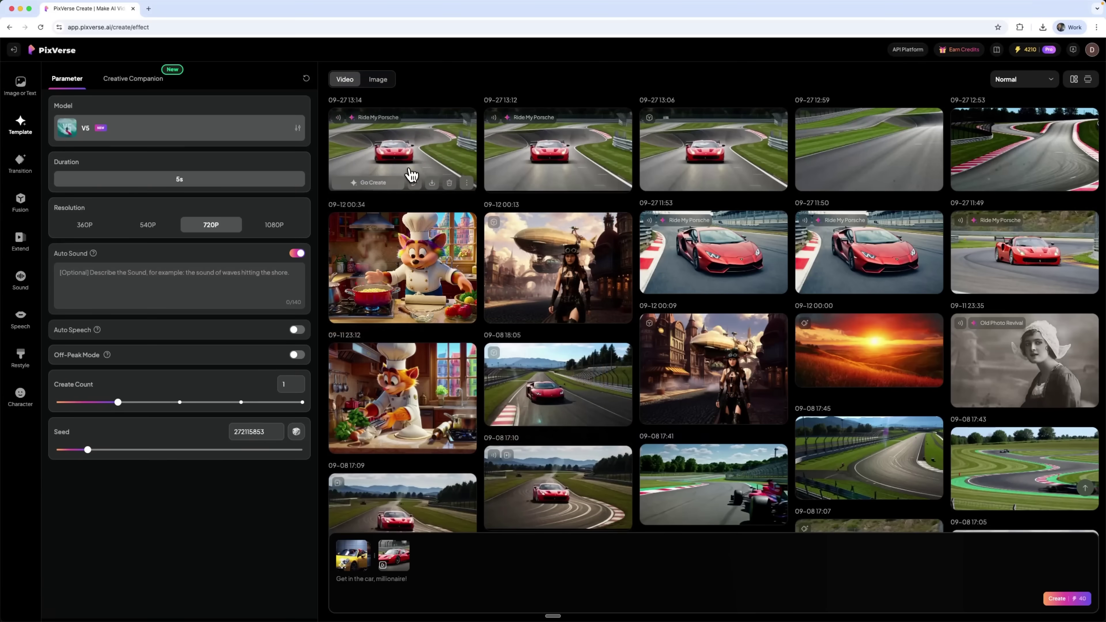
pyautogui.click(424, 220)
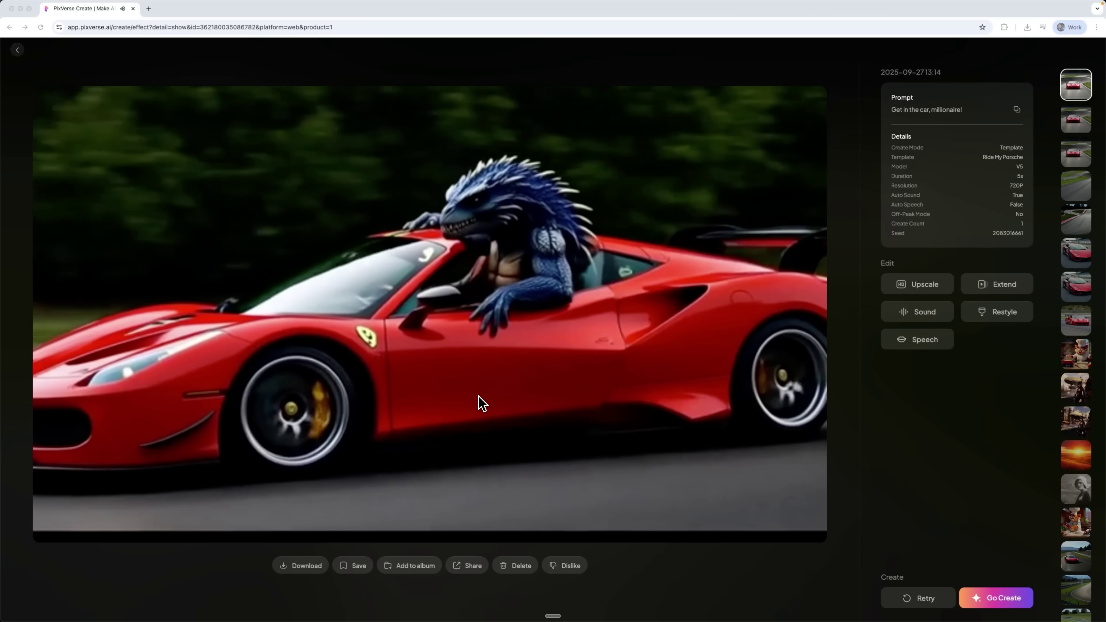
pyautogui.click(412, 173)
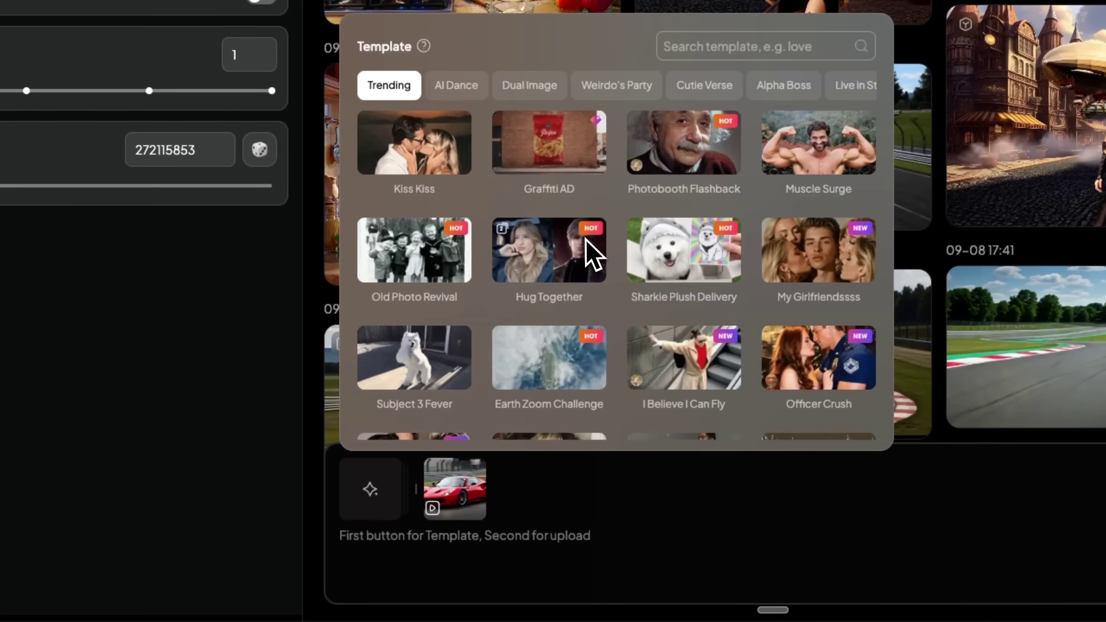
# - Apply the Kitten Hide and Seek template to the red car video, generate it at 720P with Auto Sound and open the result
pyautogui.scroll(-1, 470, 468)
pyautogui.scroll(-10, 603, 291)
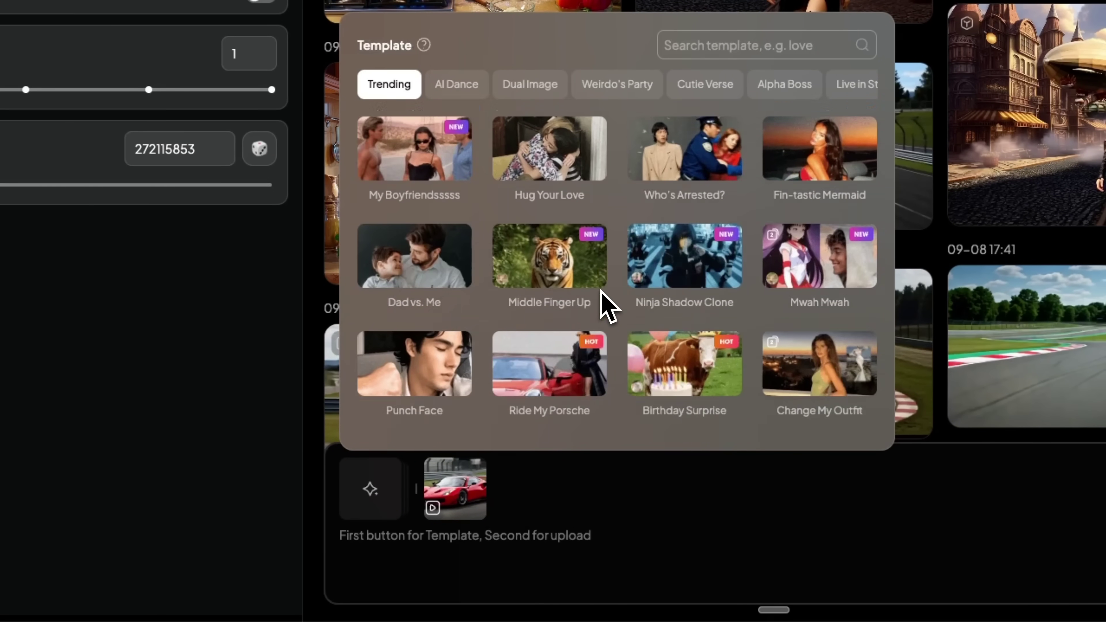
pyautogui.scroll(-2, 600, 290)
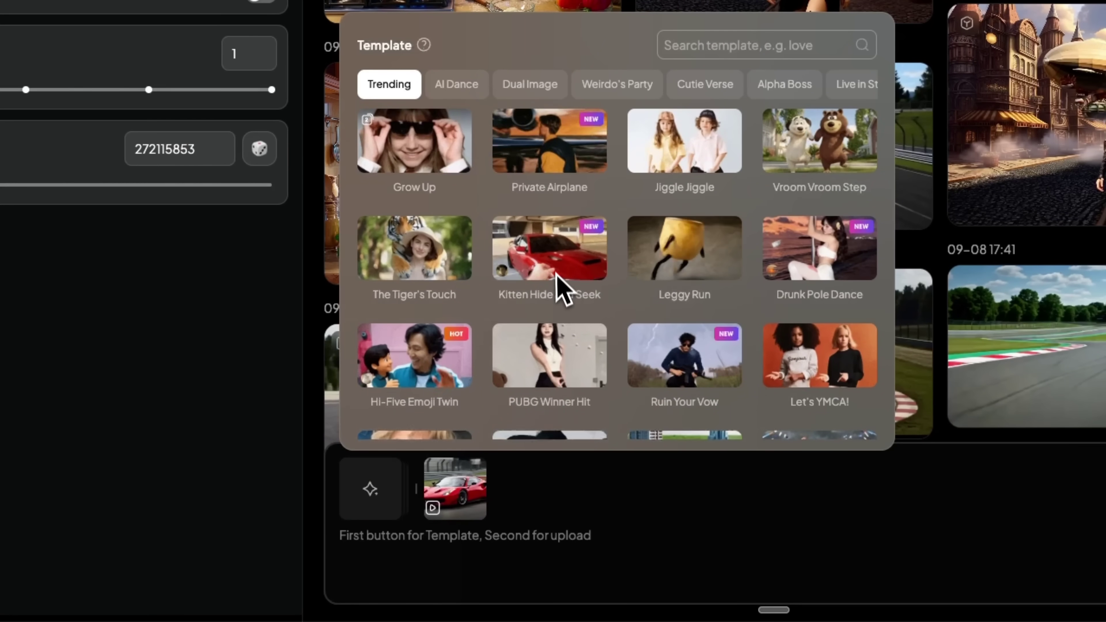
pyautogui.click(552, 268)
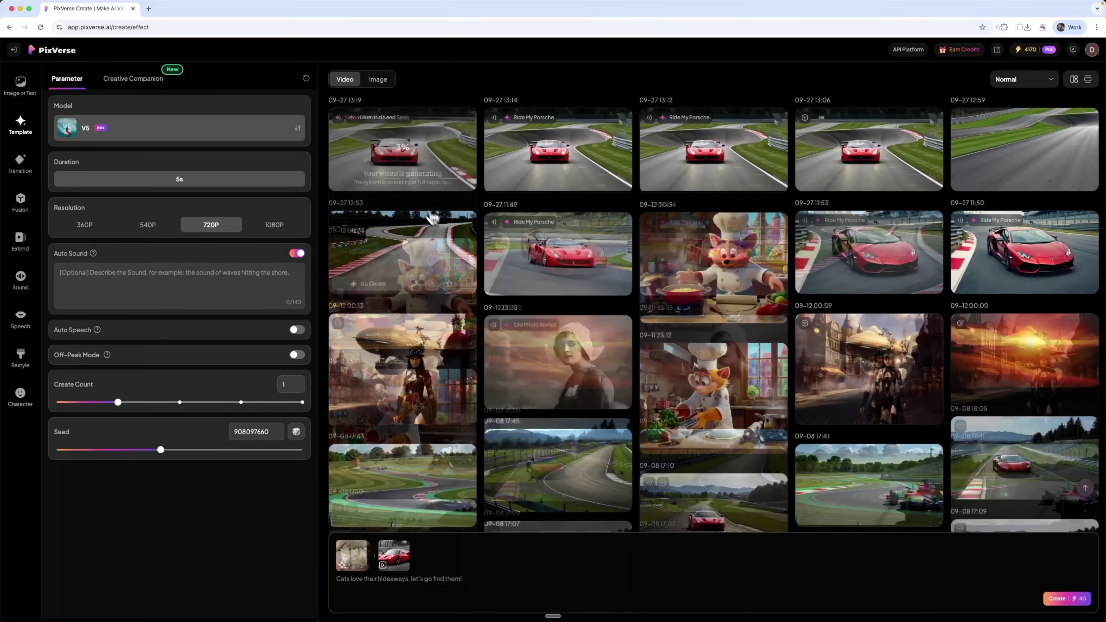
pyautogui.click(409, 159)
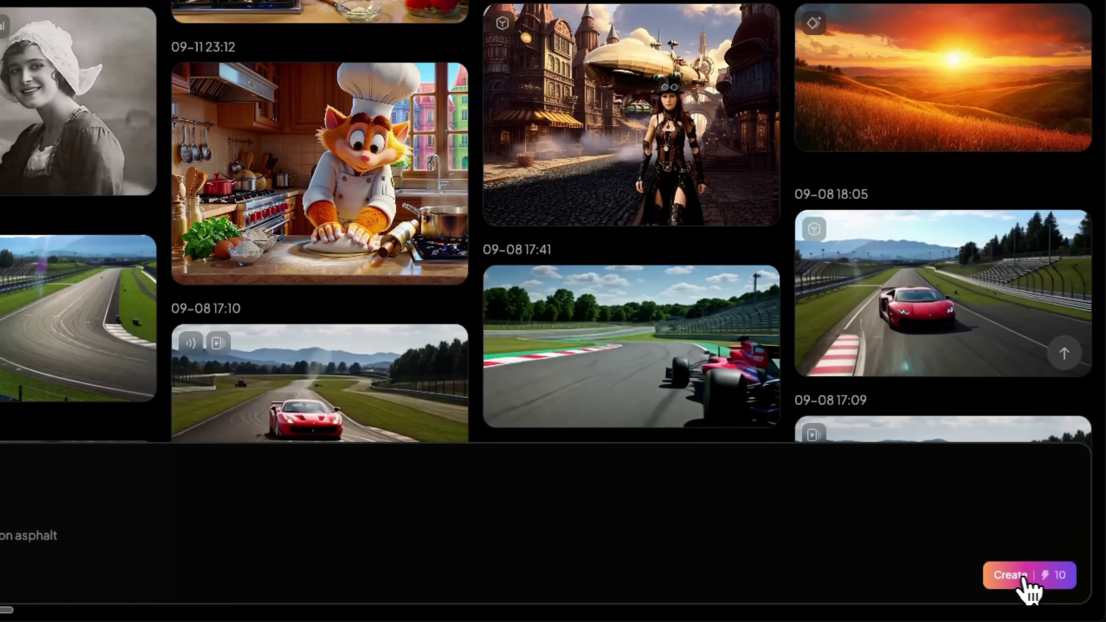
# - Generate sound for the car video from "high-performance racing car engine roaring at full throttle with tire squealing on asphalt" and open the result
pyautogui.click(1010, 575)
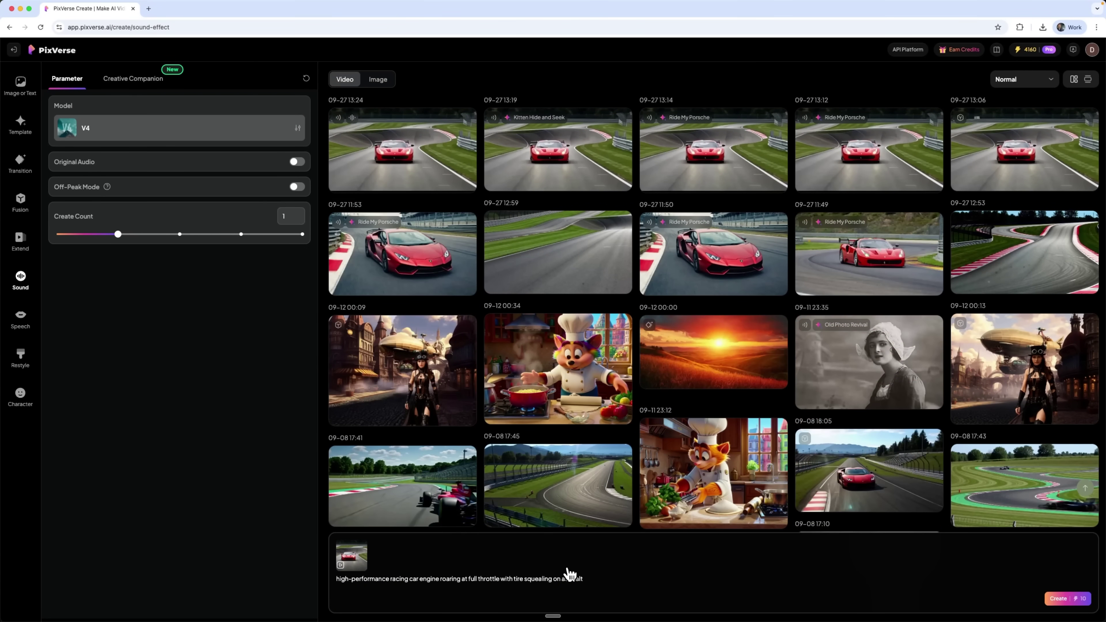
pyautogui.moveTo(363, 252)
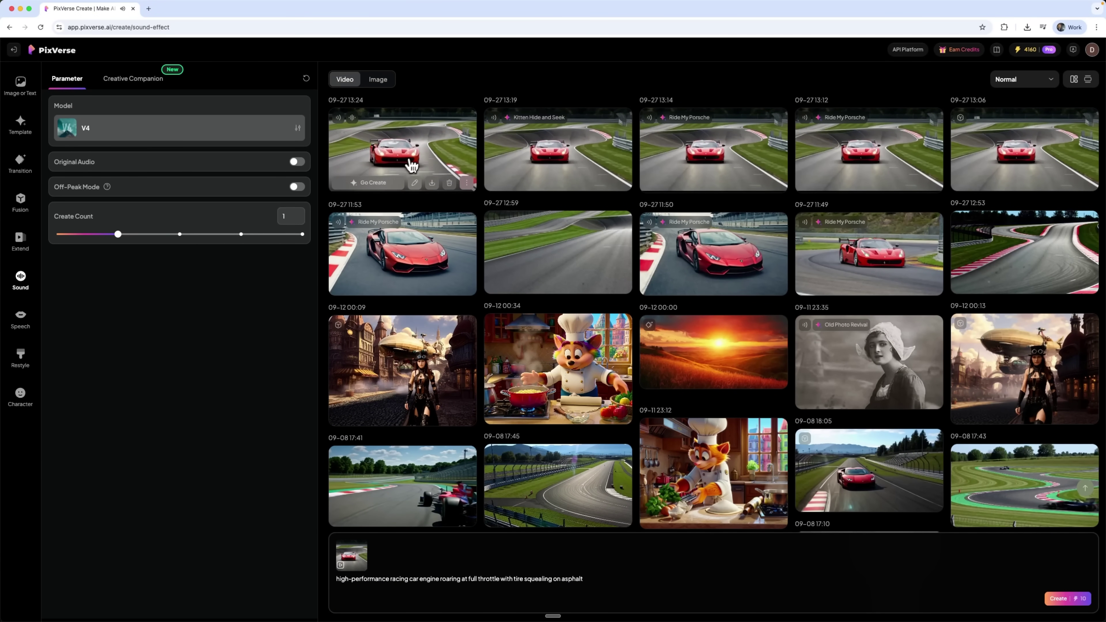
pyautogui.click(416, 163)
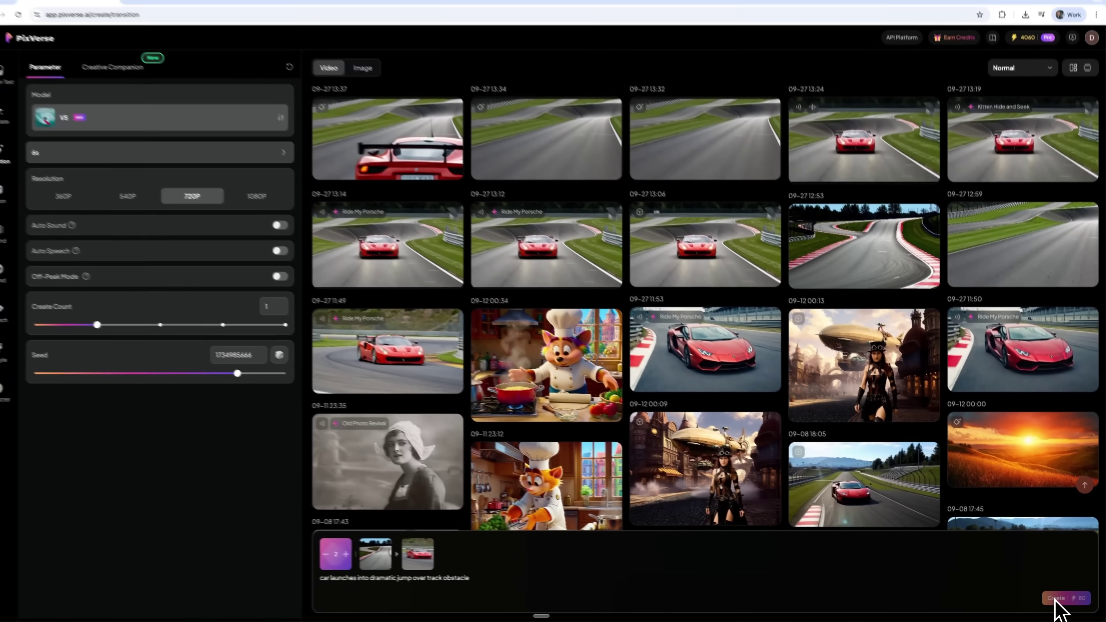
# - Generate a 720P transition from the empty track to the red car with the prompt "car launches into dramatic jump over track obstacle" and open it
pyautogui.click(1012, 577)
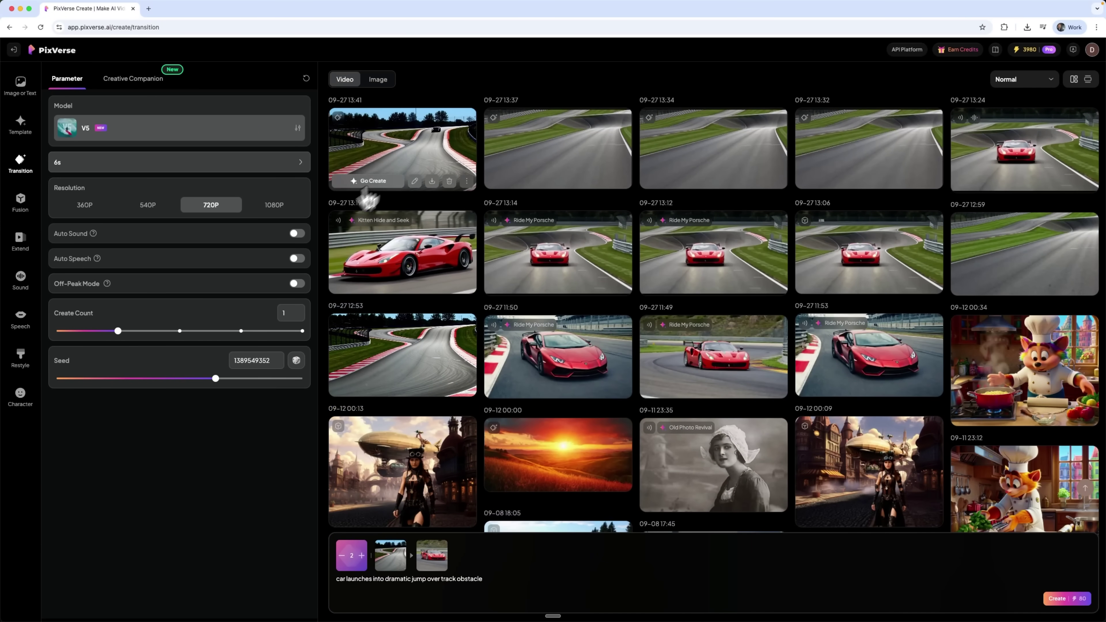
pyautogui.click(420, 170)
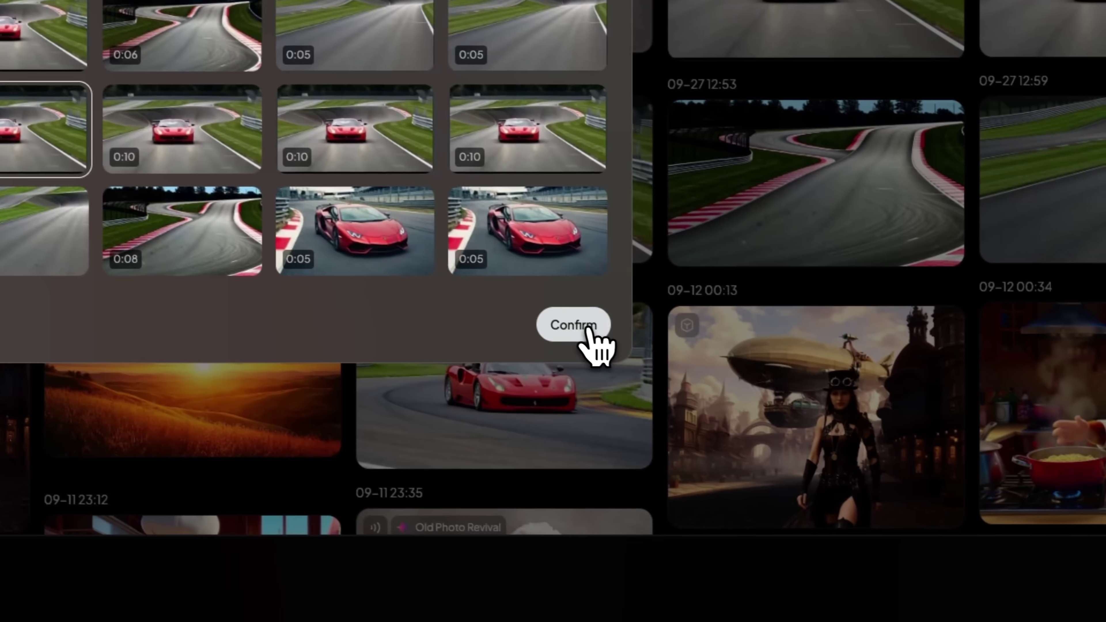
# - Extend the selected red car video by 5s at 720P with the prompt "car crosses finish line with victory celebration" and open the result
pyautogui.click(902, 447)
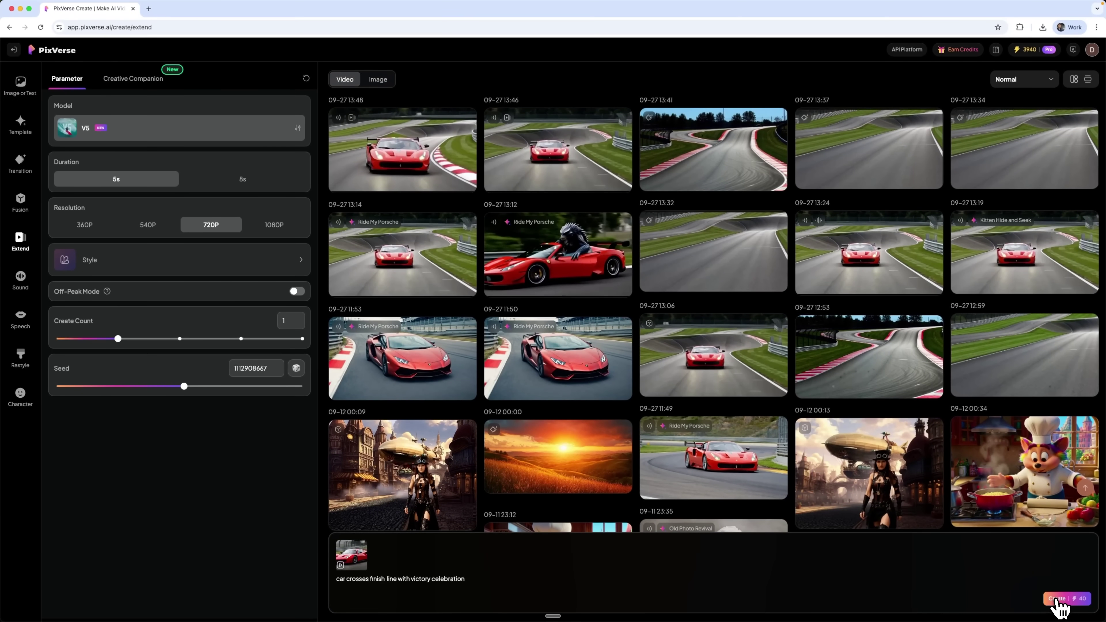
pyautogui.click(1056, 600)
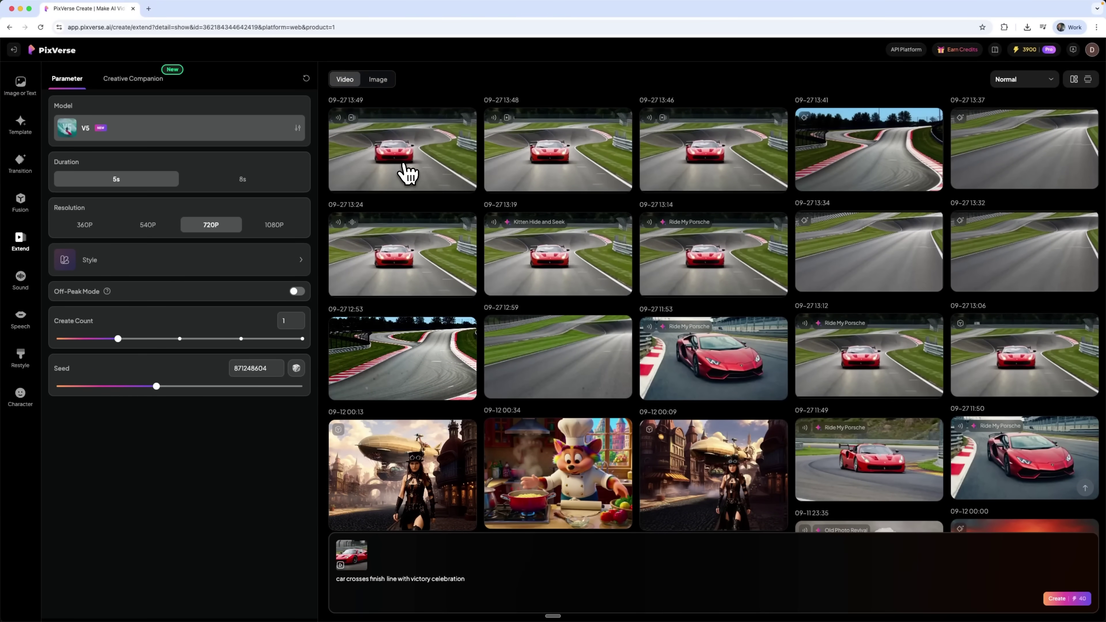
pyautogui.click(407, 173)
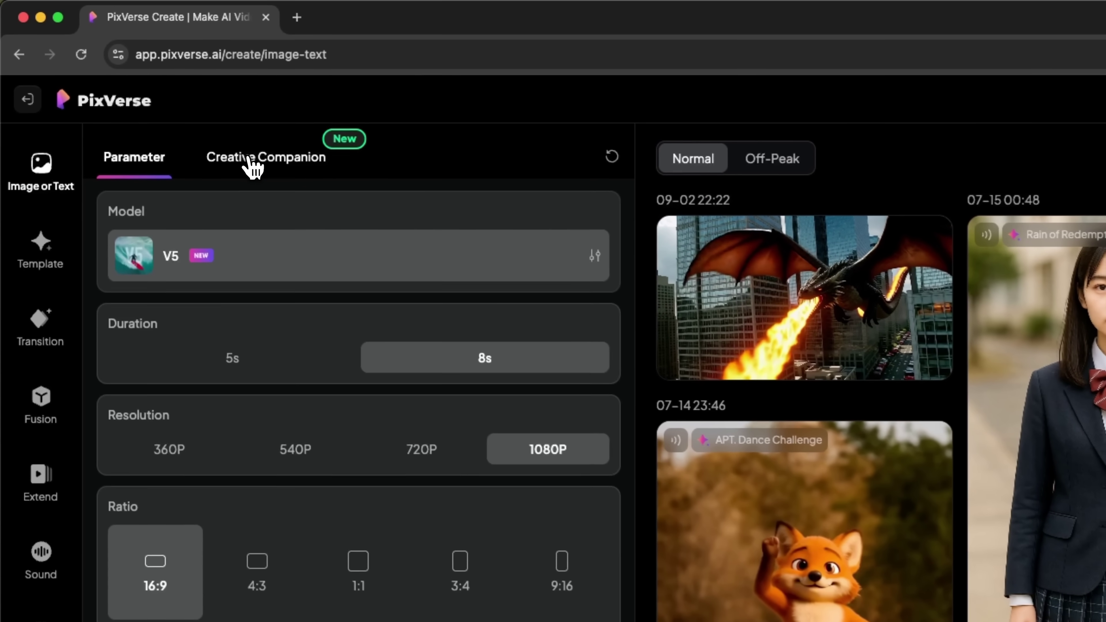
# - Open the Creative Companion in the video creation workspace
pyautogui.click(249, 160)
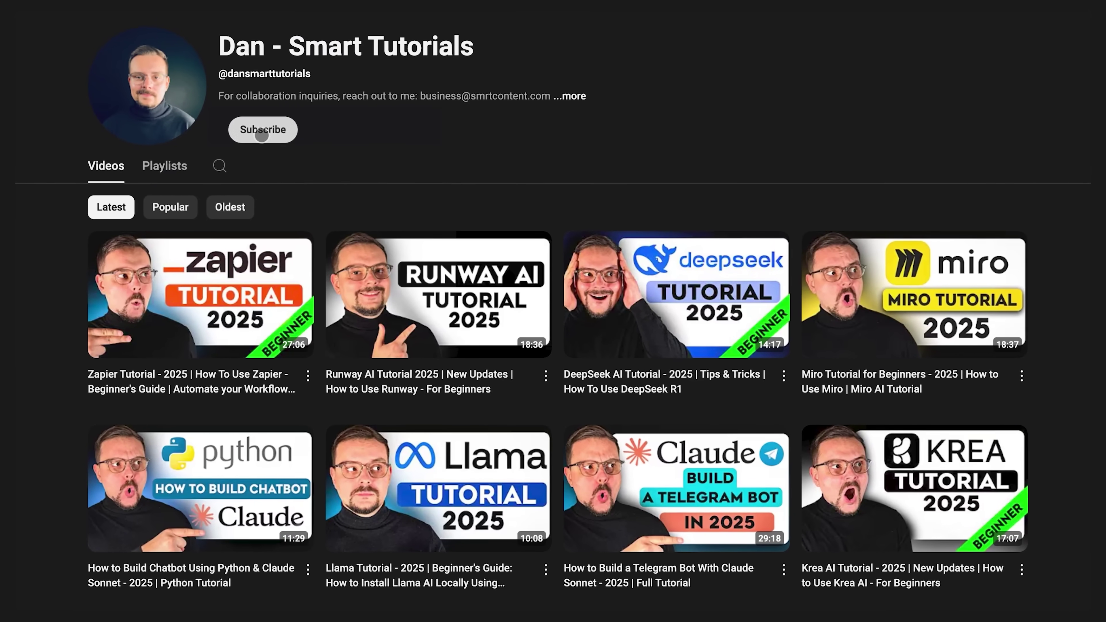
# - Switch to the tutorial creator's YouTube channel and subscribe to it
pyautogui.click(274, 129)
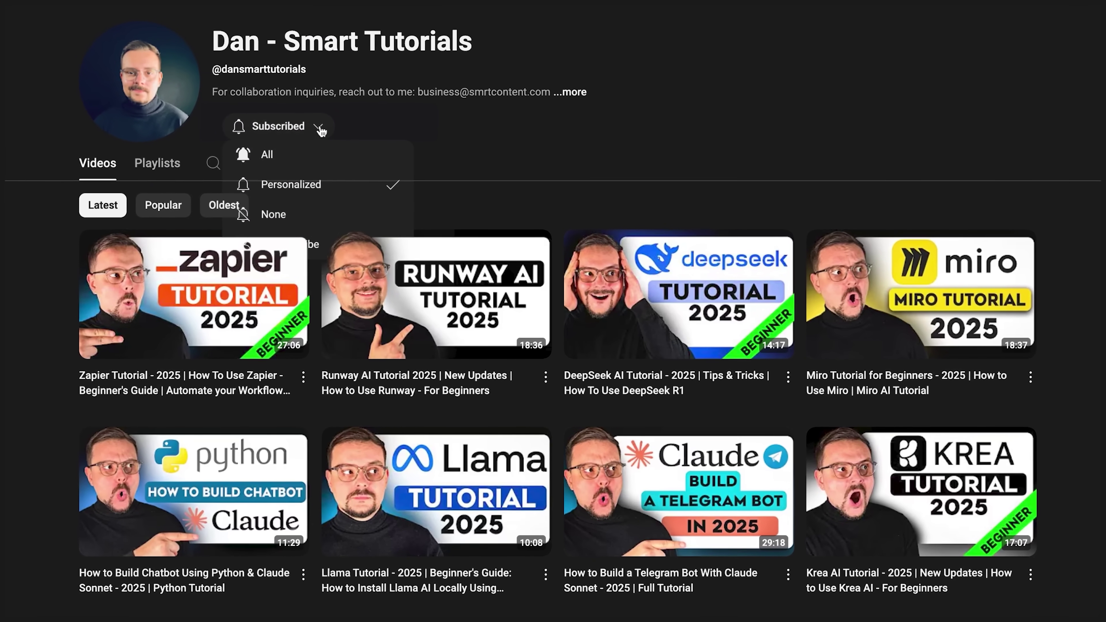